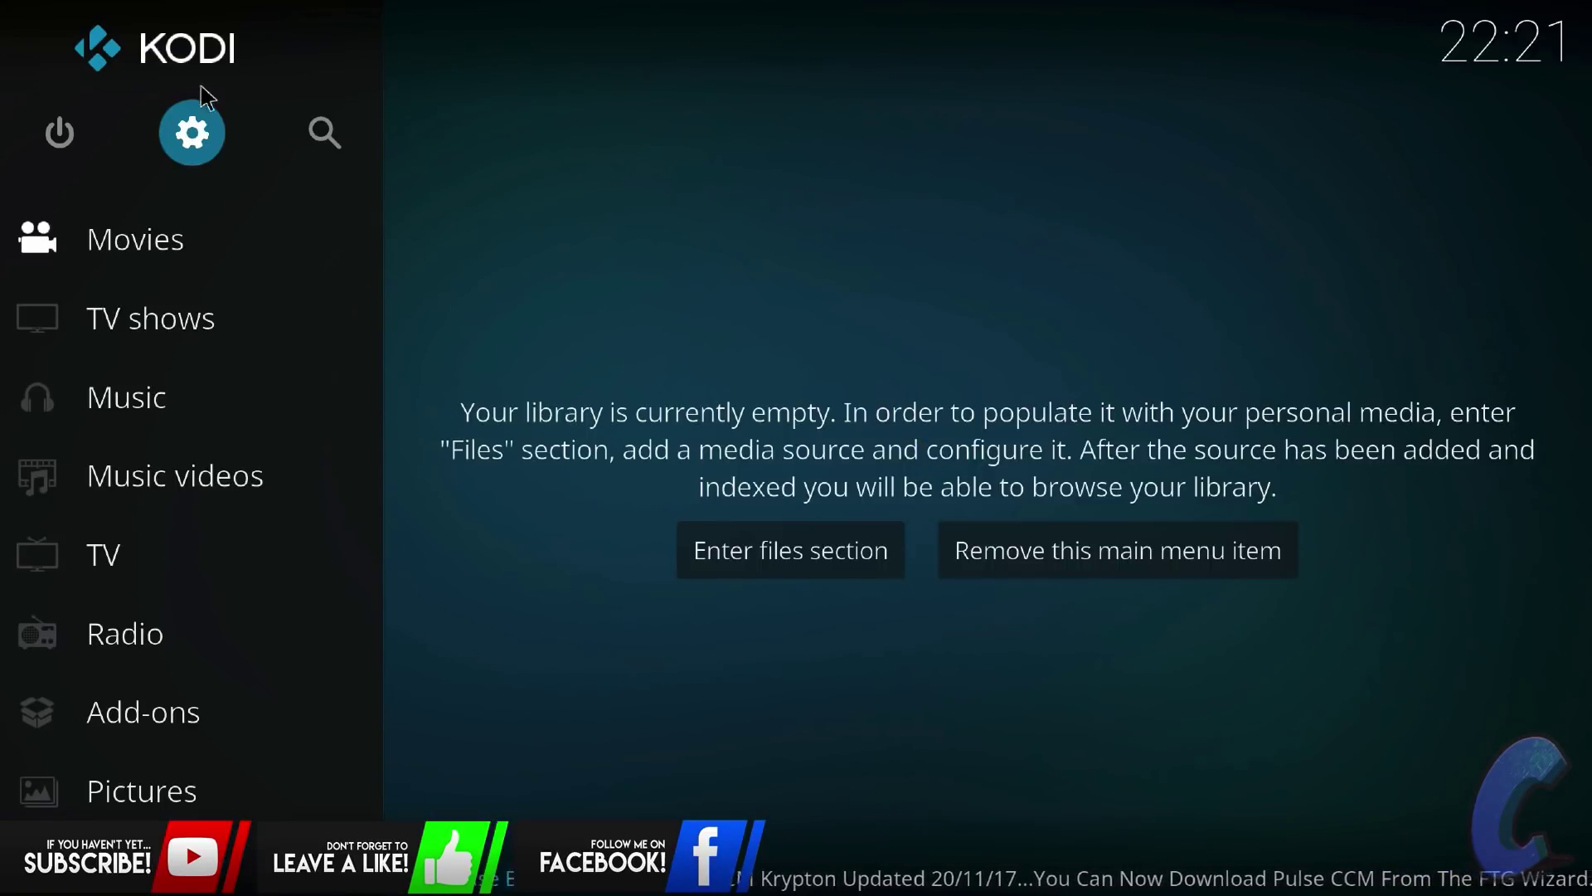
- Verify Unknown sources is enabled in System > Add-ons settings, then return to the System menu
{"action": "left_click", "coordinate": [205, 146]}
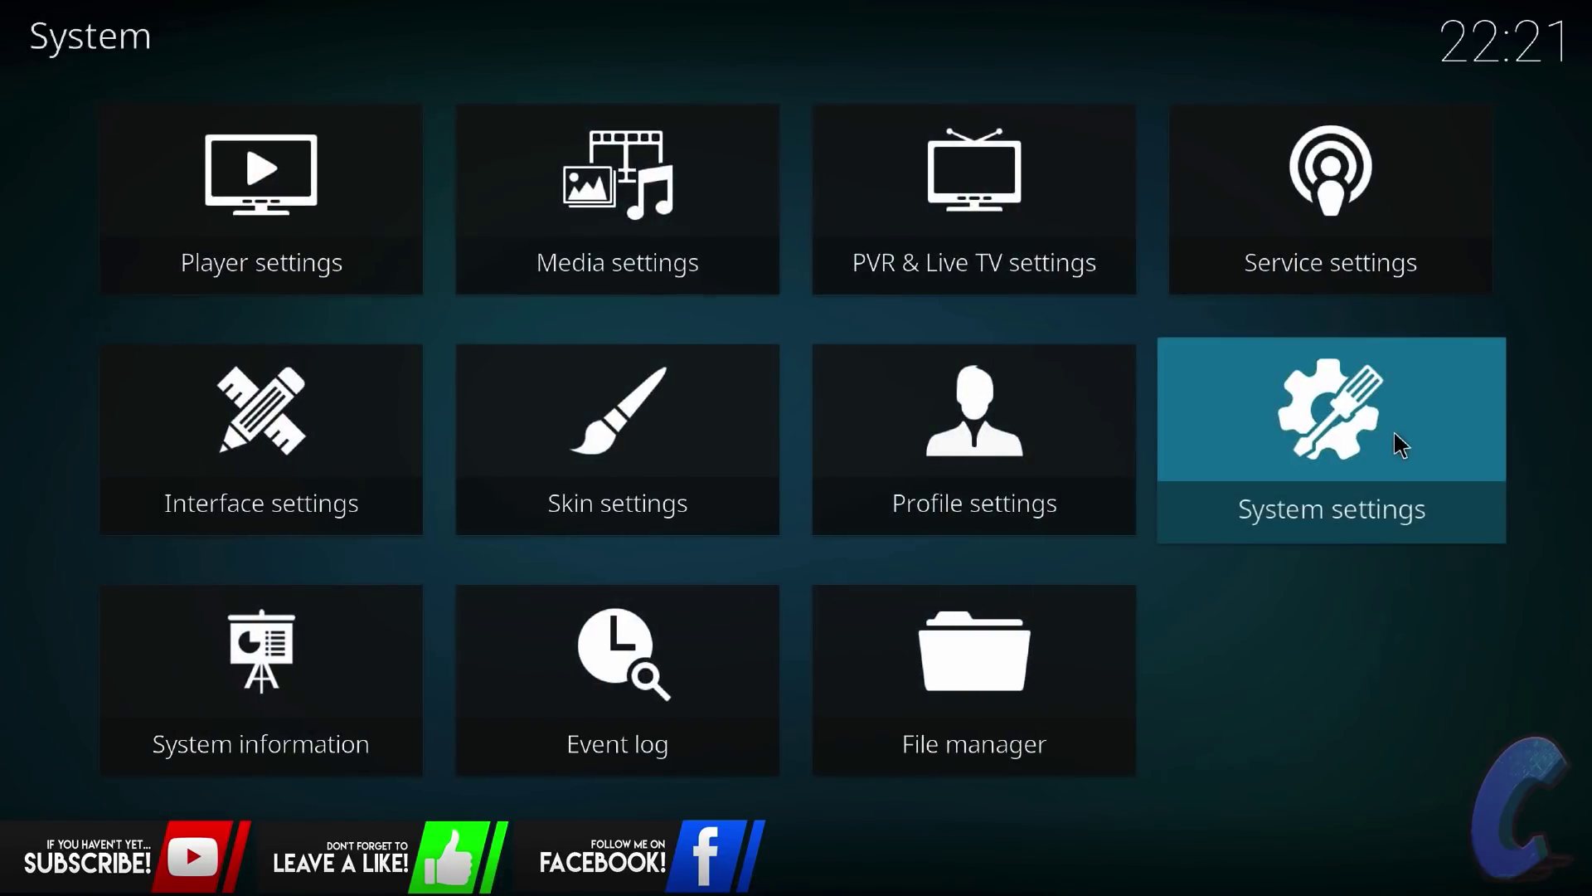
{"action": "left_click", "coordinate": [1398, 446]}
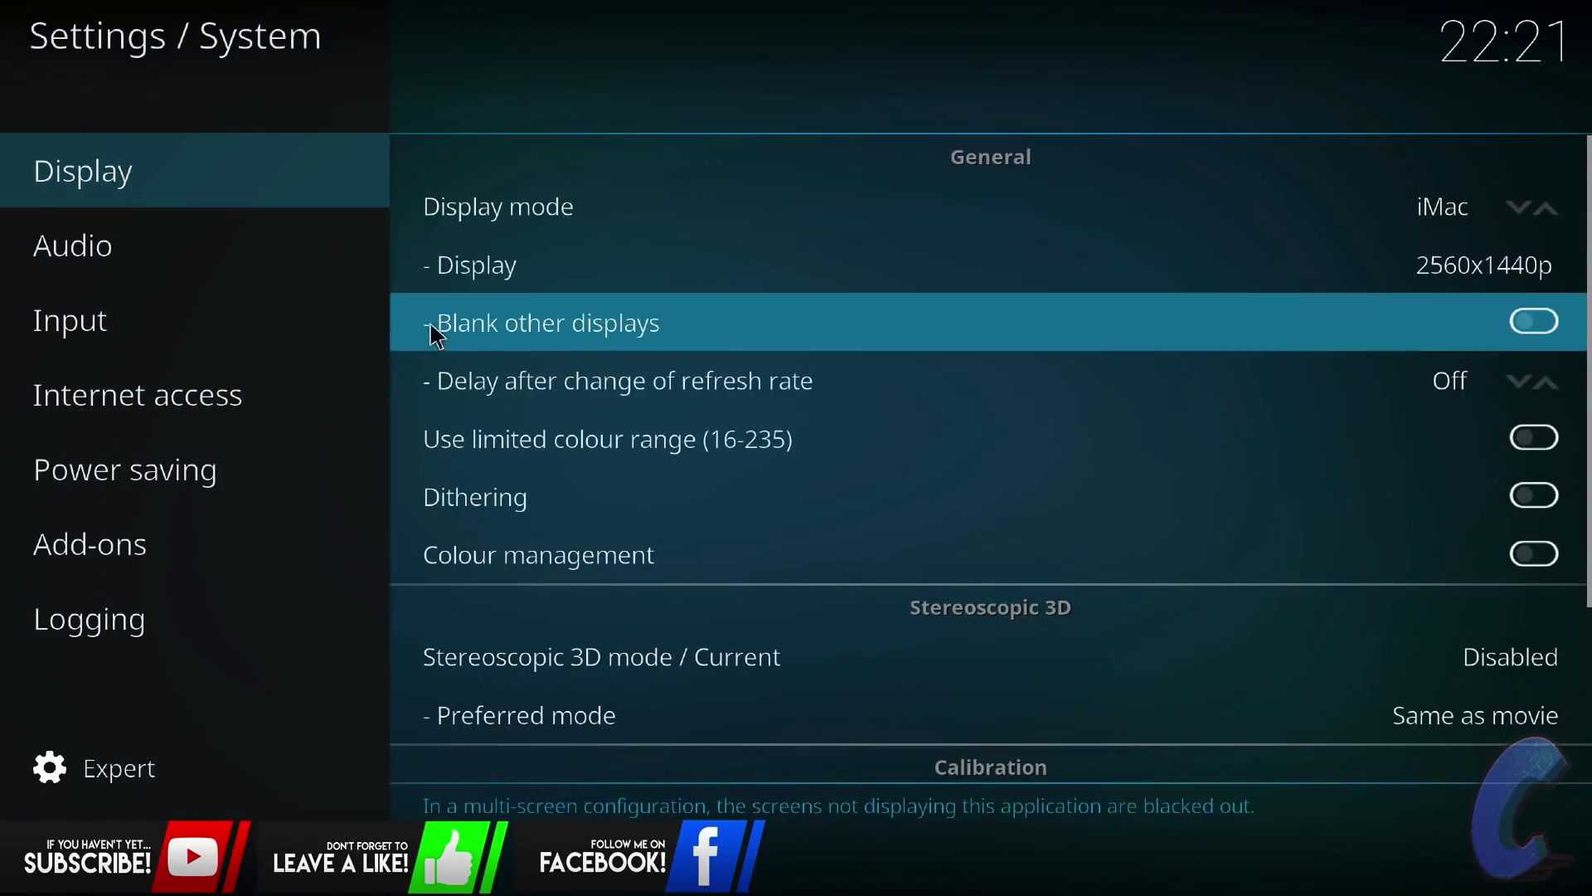
{"action": "mouse_move", "coordinate": [78, 545]}
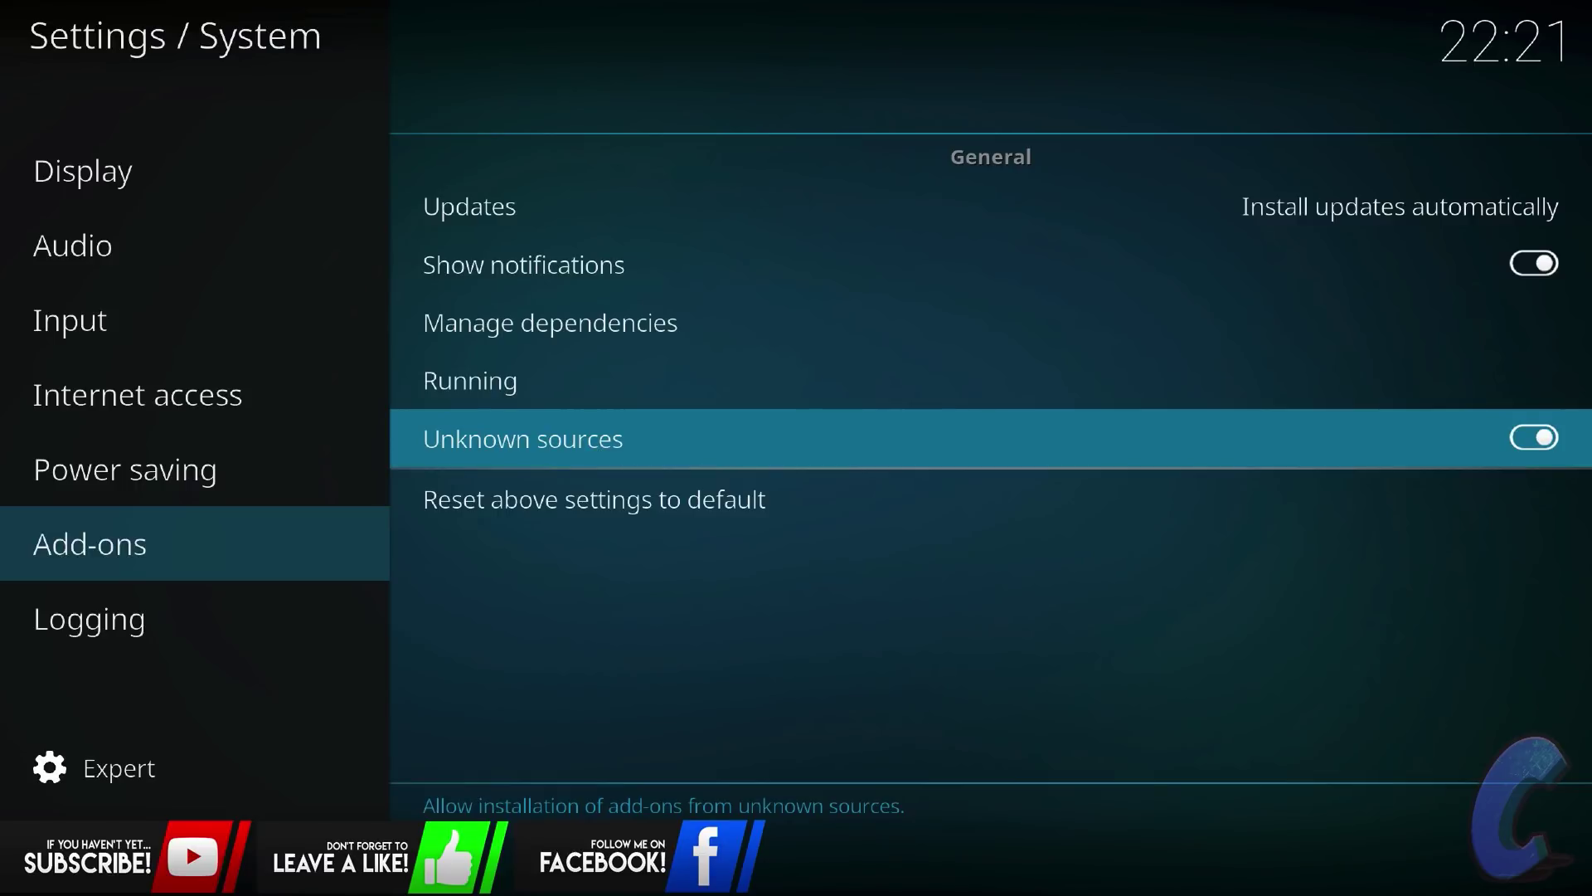
{"action": "key", "text": "Escape"}
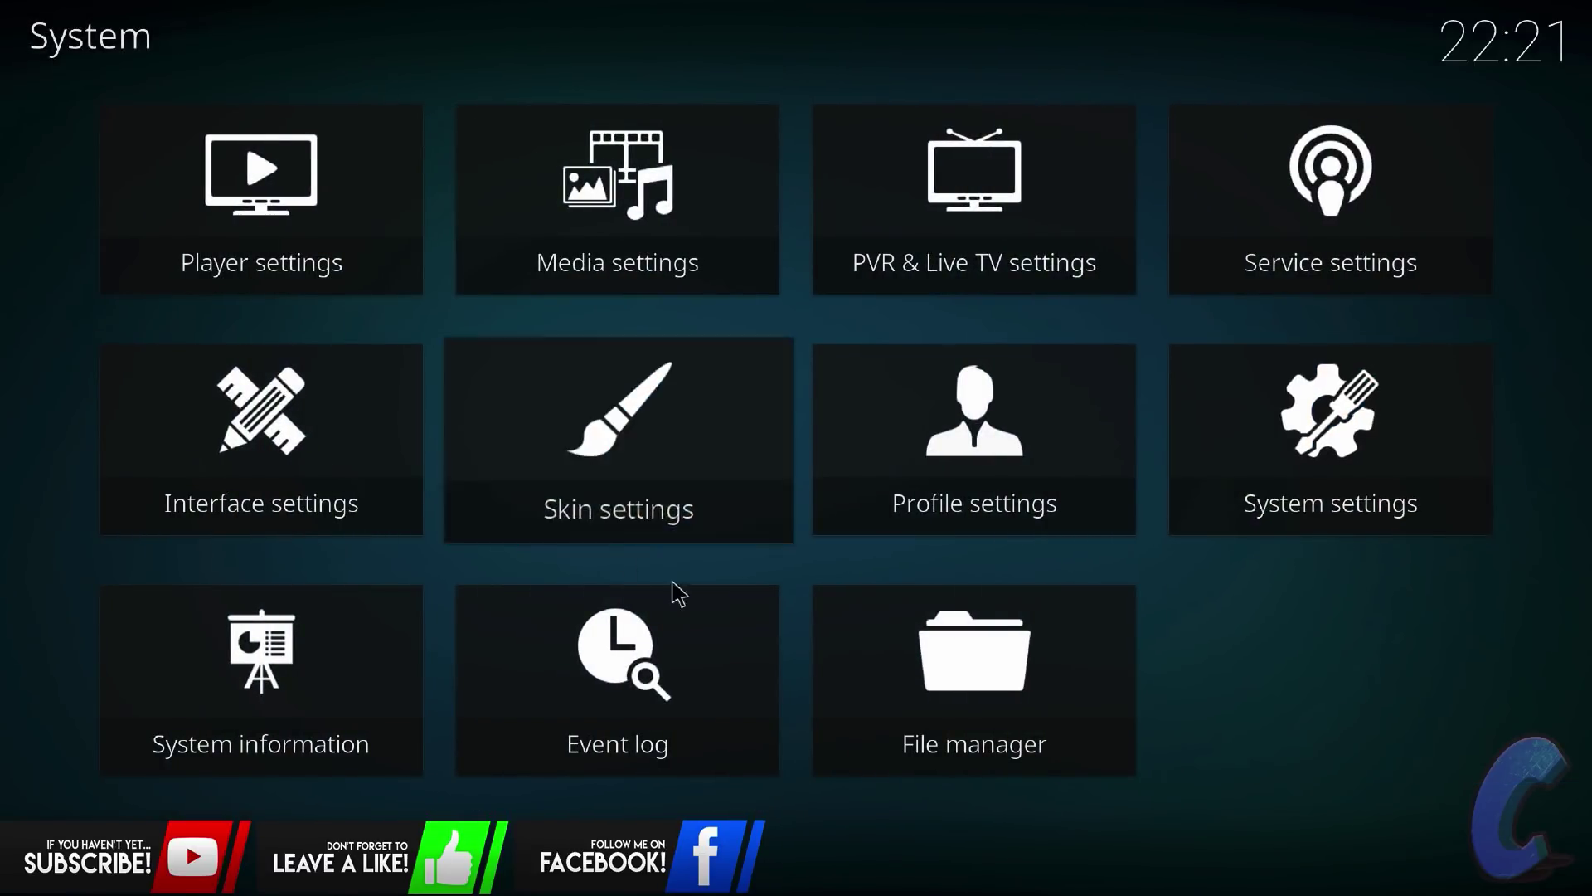
{"action": "left_click", "coordinate": [921, 688]}
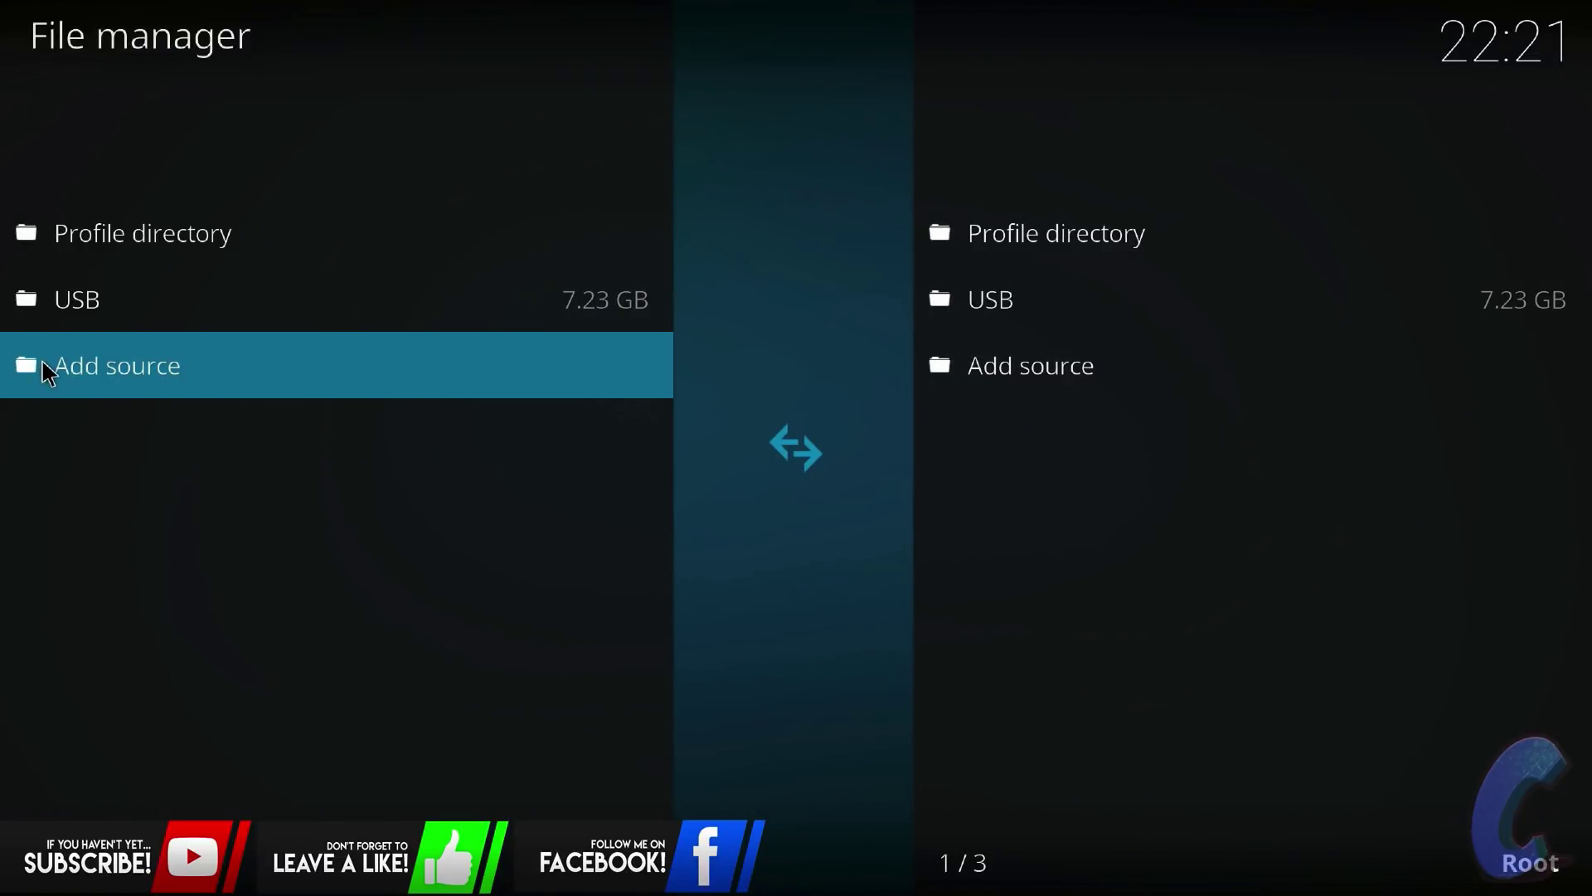
{"action": "left_click", "coordinate": [41, 358]}
{"action": "key", "text": "Escape"}
{"action": "left_click", "coordinate": [41, 358]}
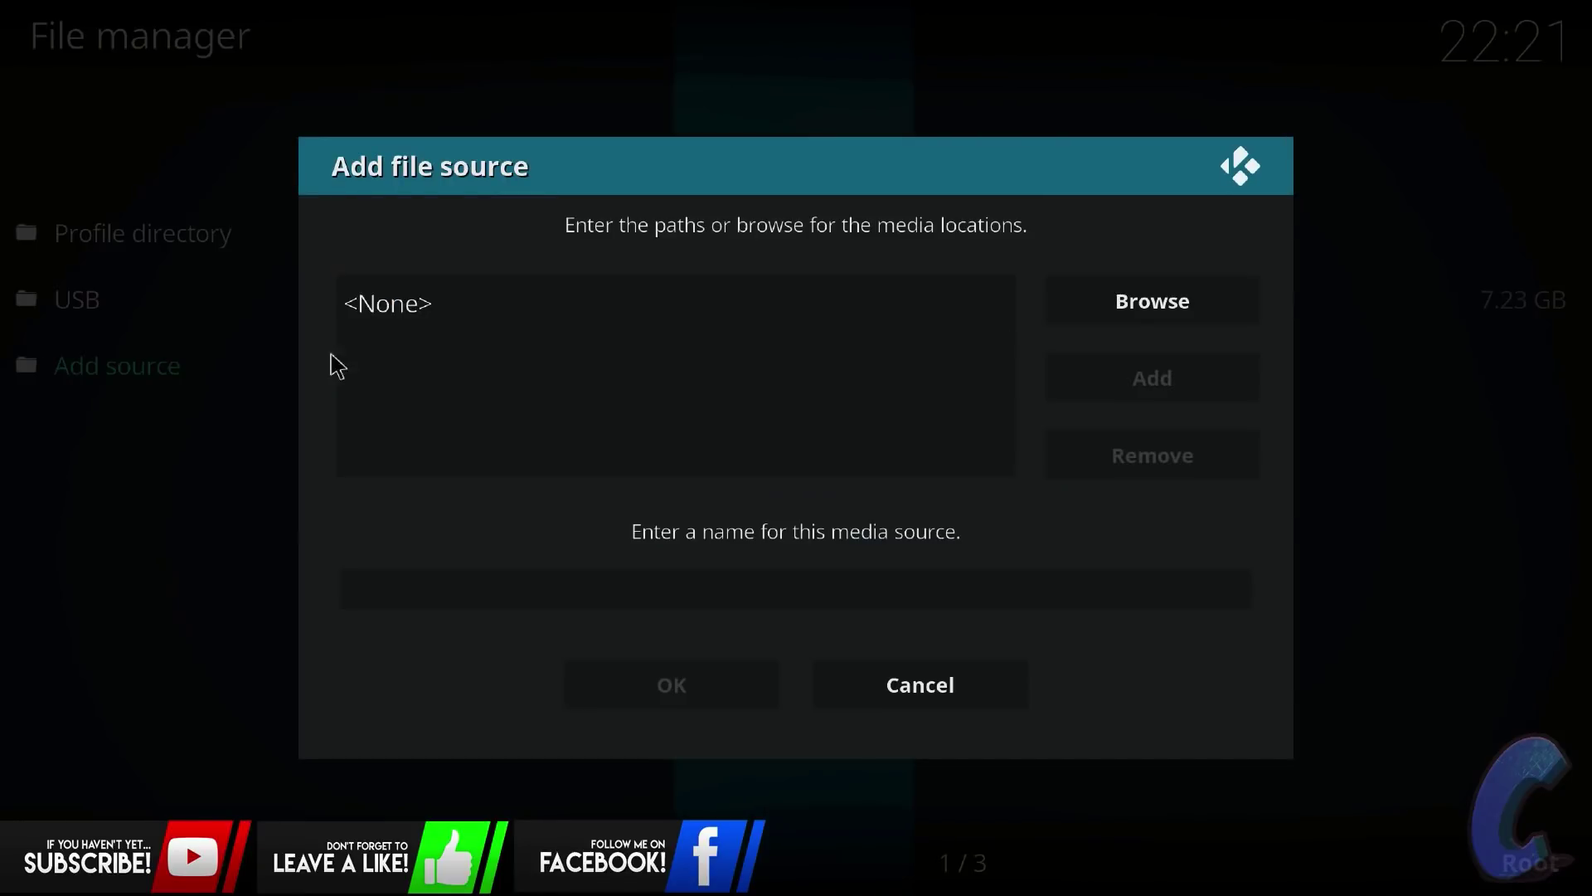
{"action": "left_click", "coordinate": [622, 316]}
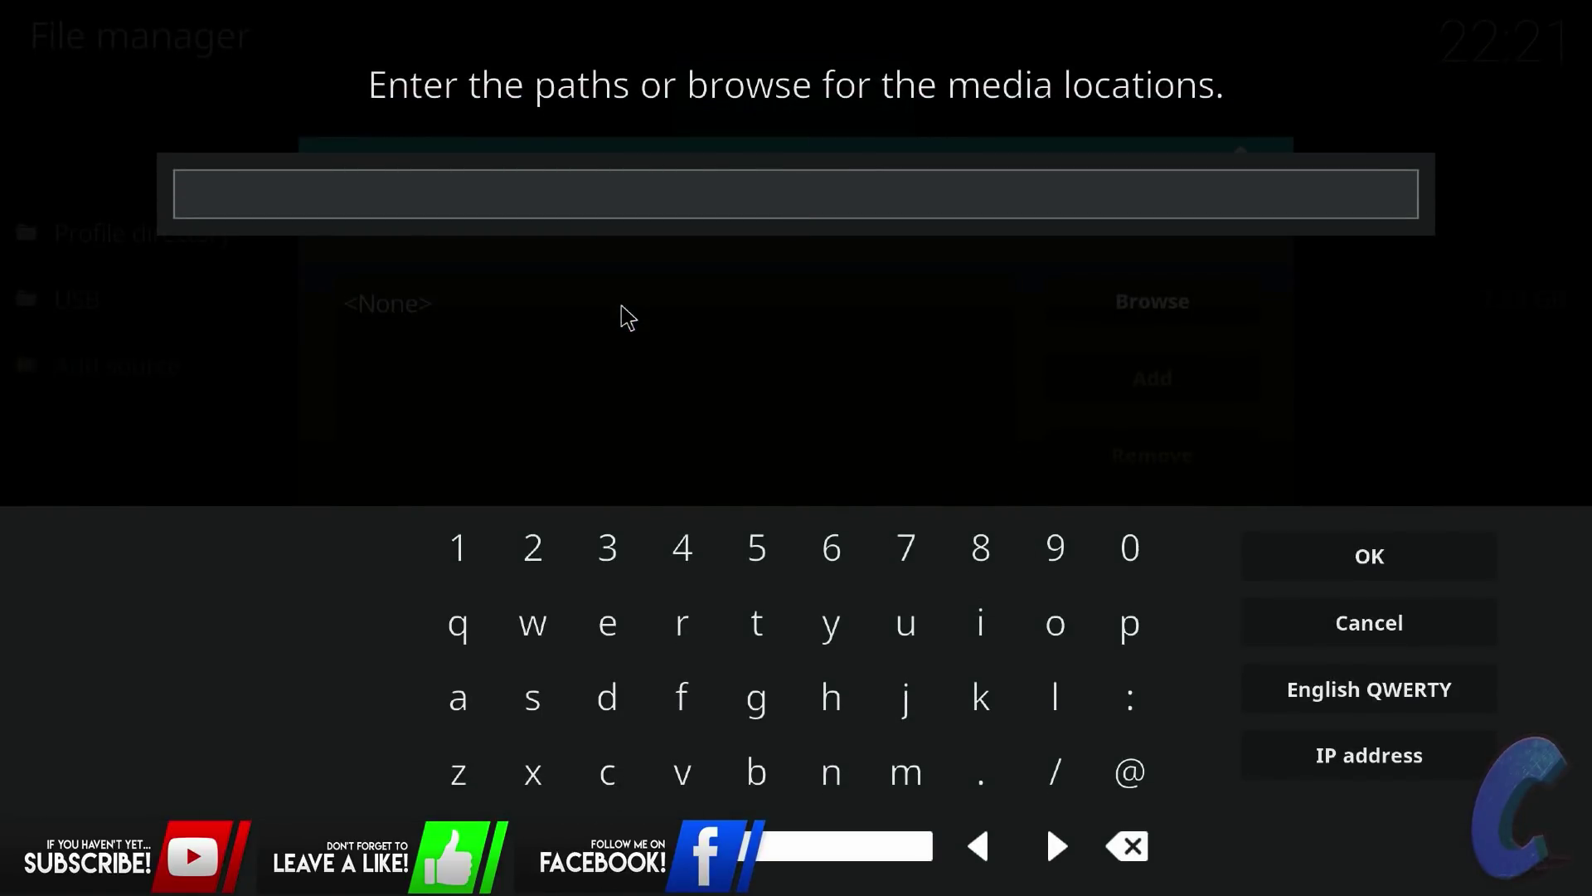
{"action": "type", "text": "http://blamo"}
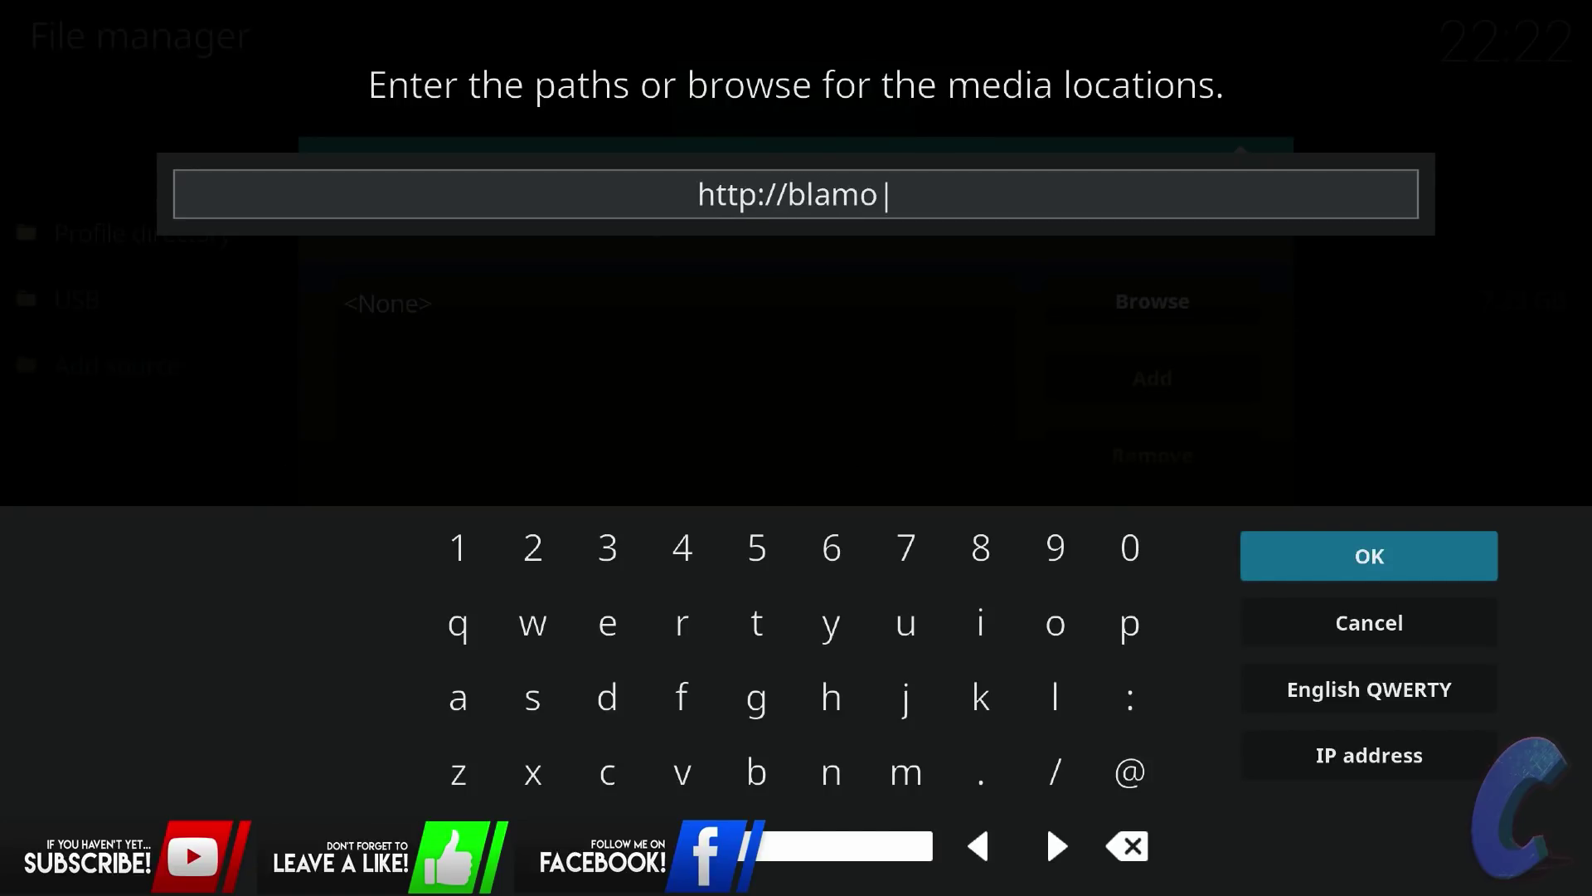
{"action": "type", "text": ".tever"}
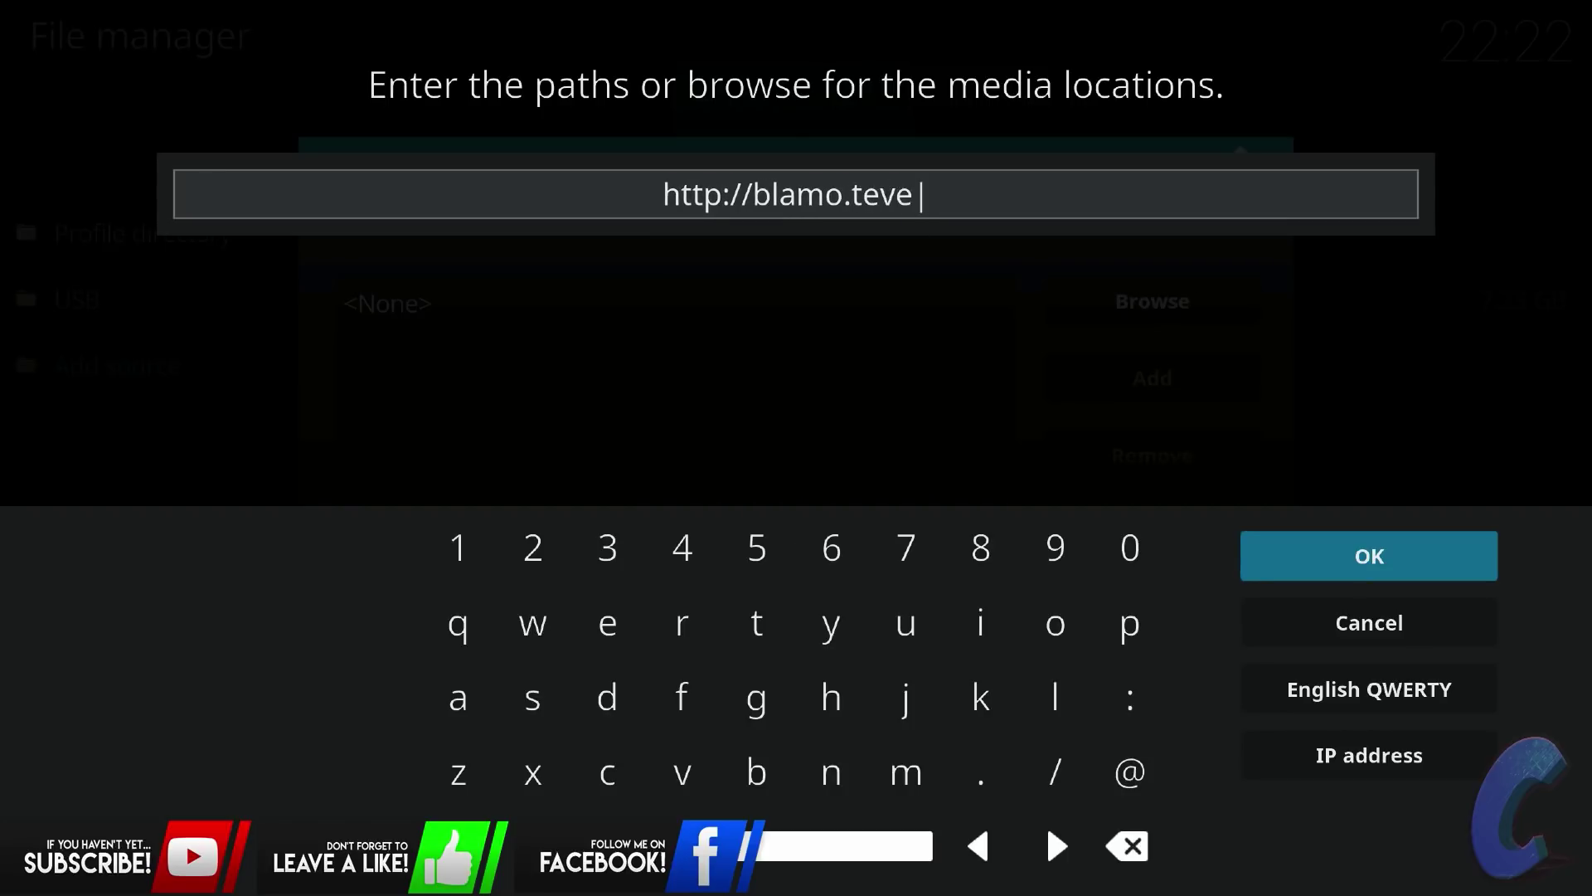
{"action": "type", "text": "z.com"}
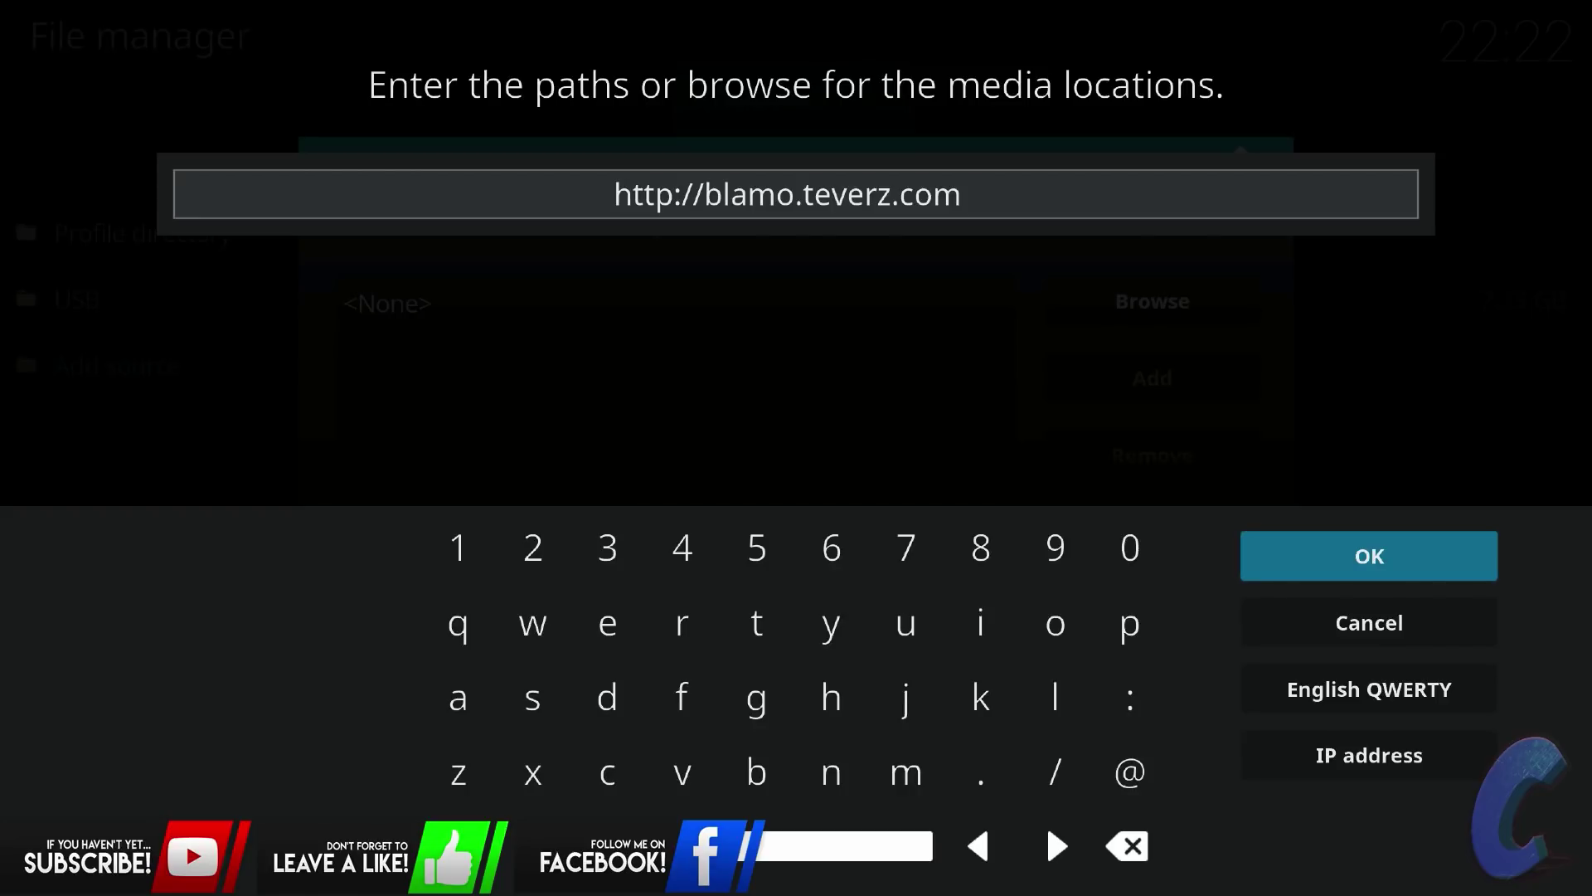
{"action": "key", "text": "Return"}
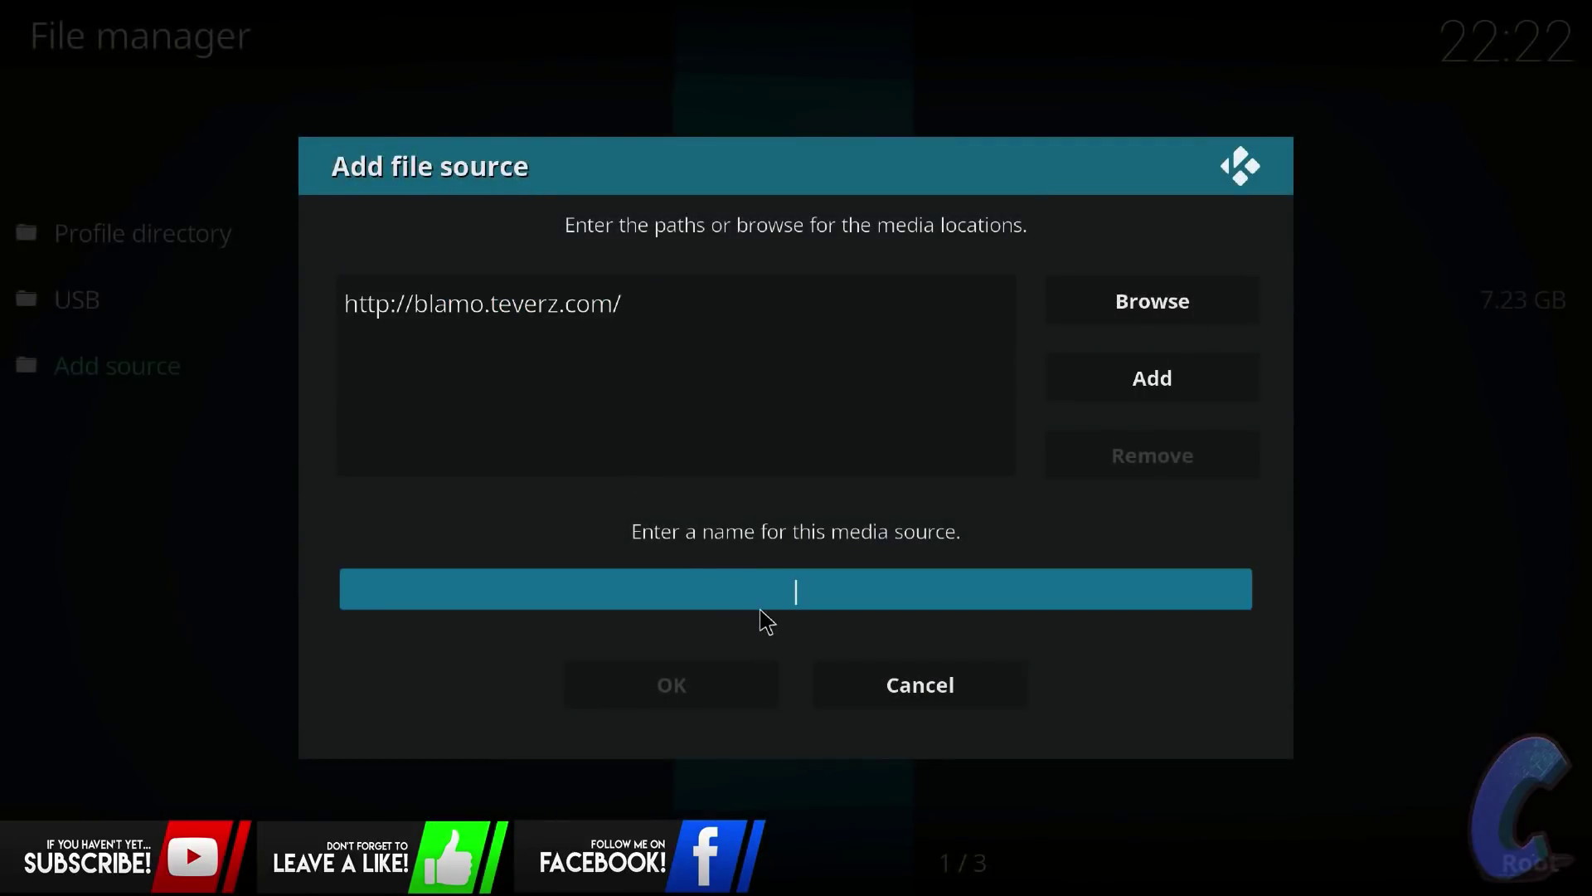
{"action": "left_click", "coordinate": [760, 605]}
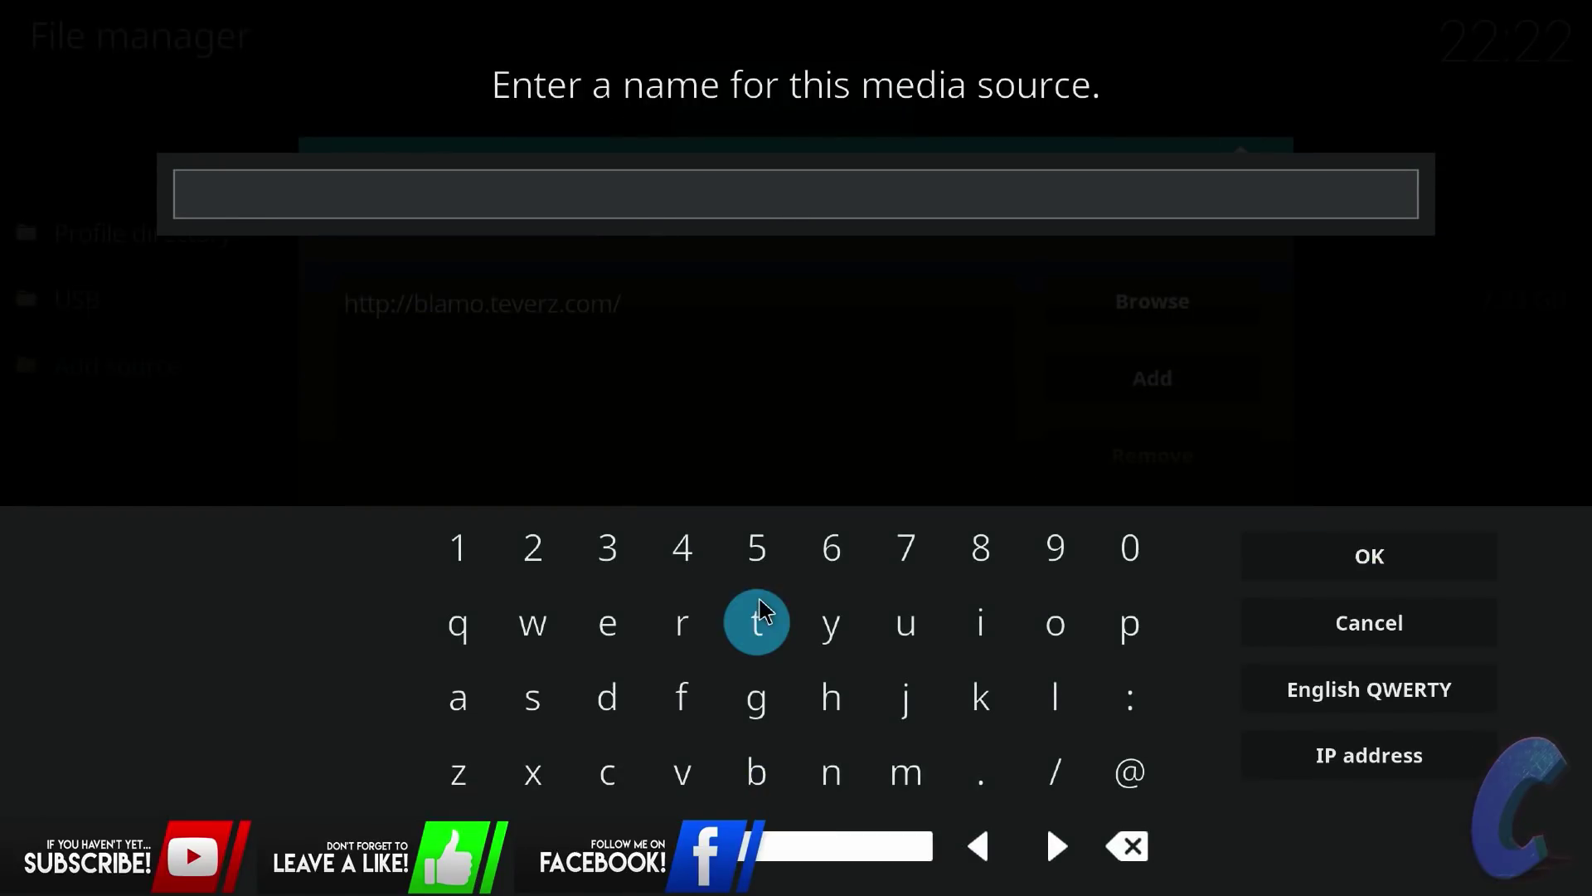
{"action": "left_click", "coordinate": [989, 758]}
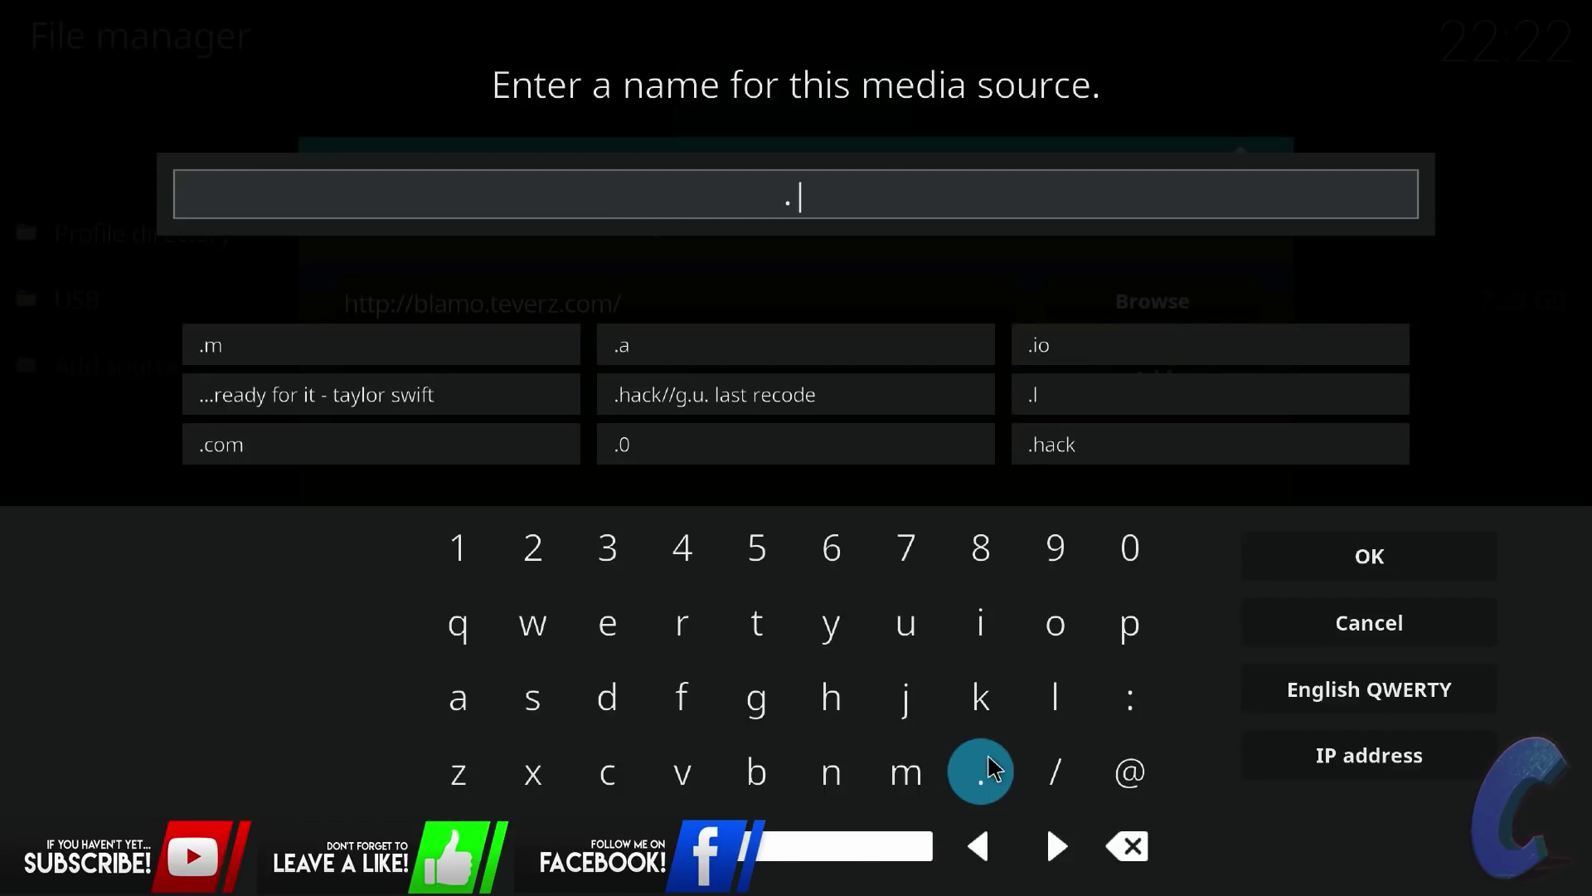
{"action": "type", "text": "blmao"}
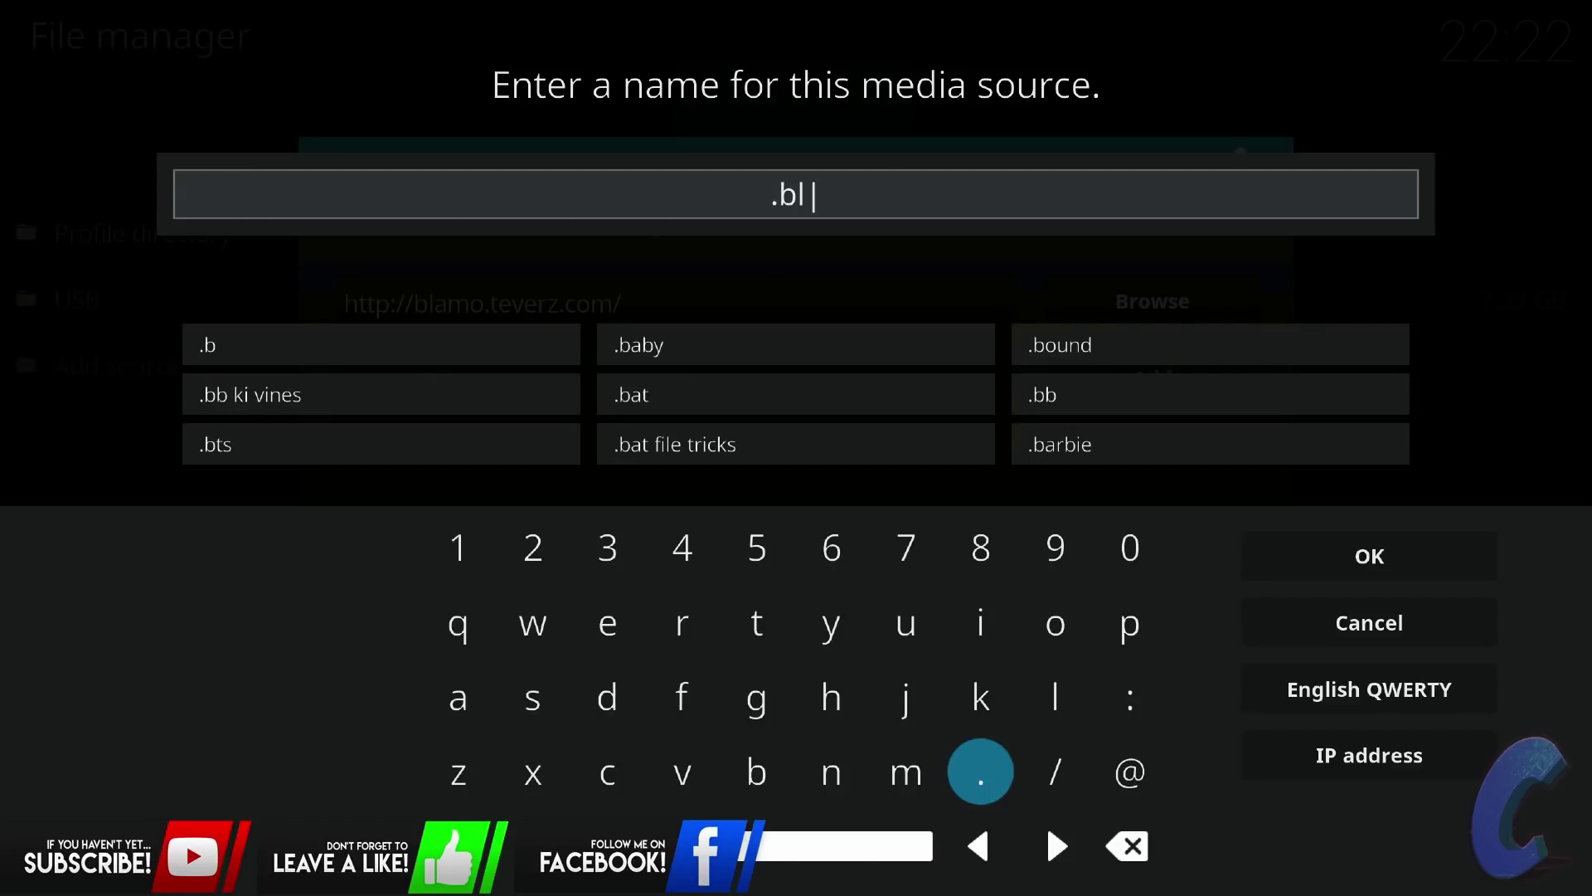
{"action": "key", "text": "BackSpace"}
{"action": "key", "text": "BackSpace"}
{"action": "key", "text": "BackSpace"}
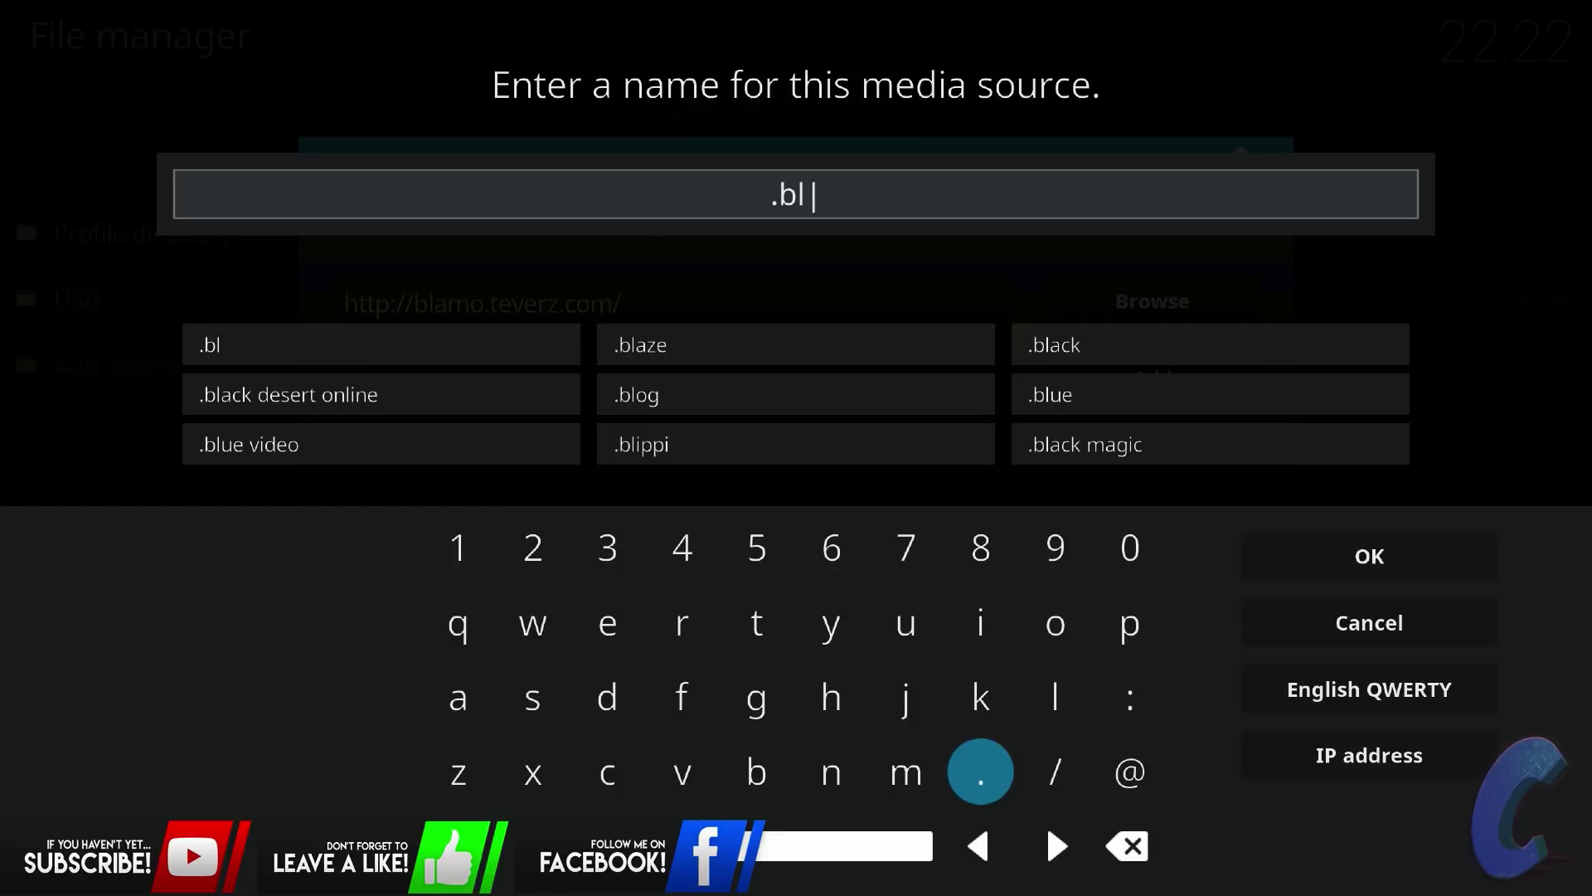
{"action": "type", "text": "amo."}
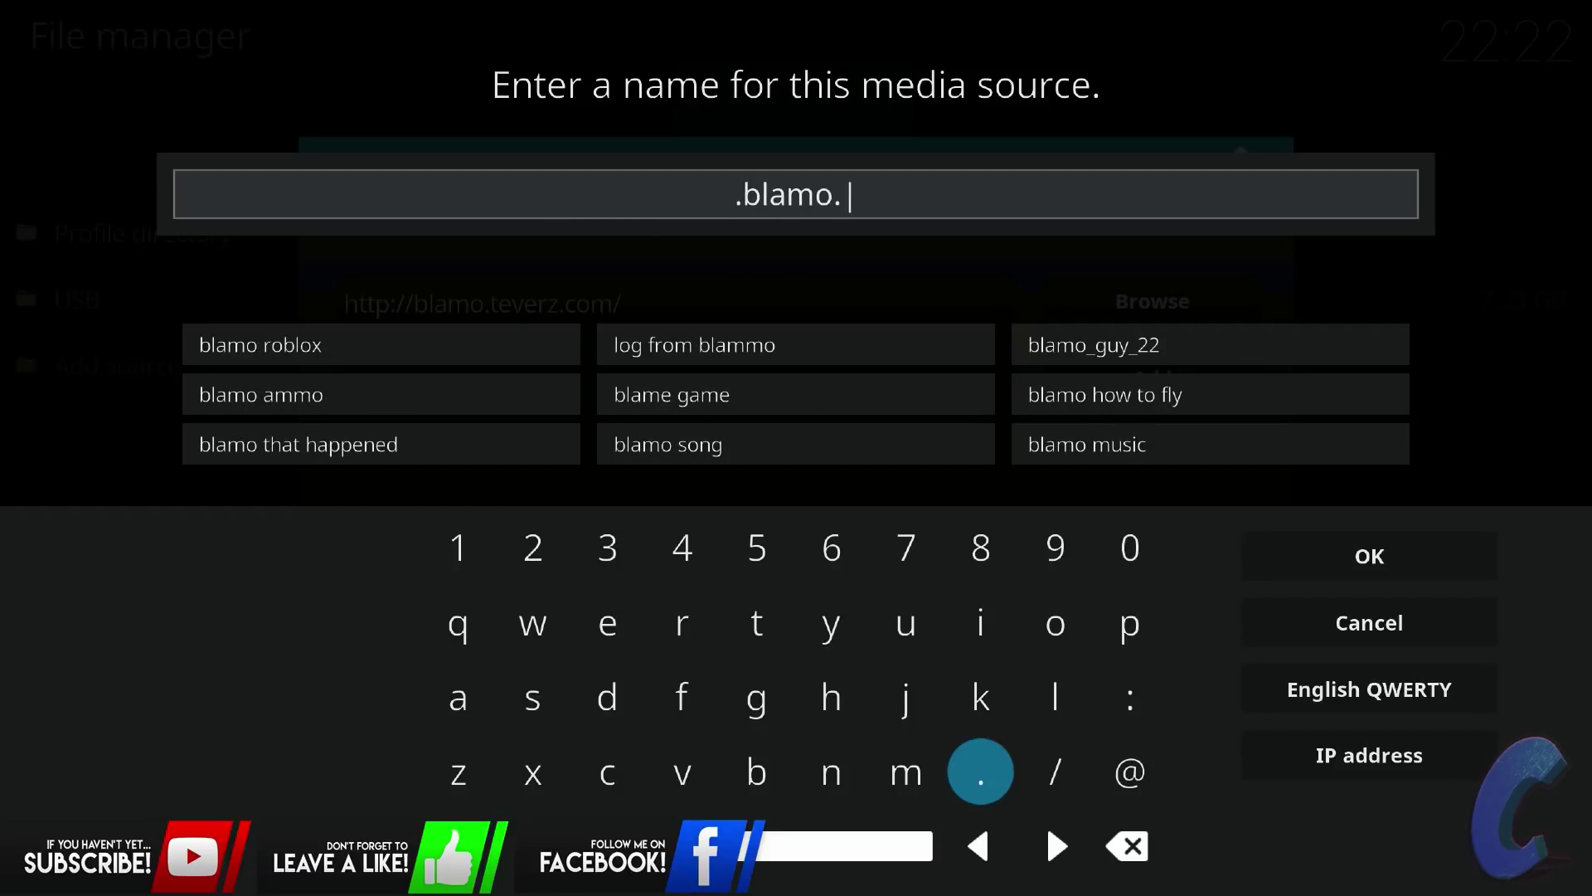
{"action": "key", "text": "BackSpace"}
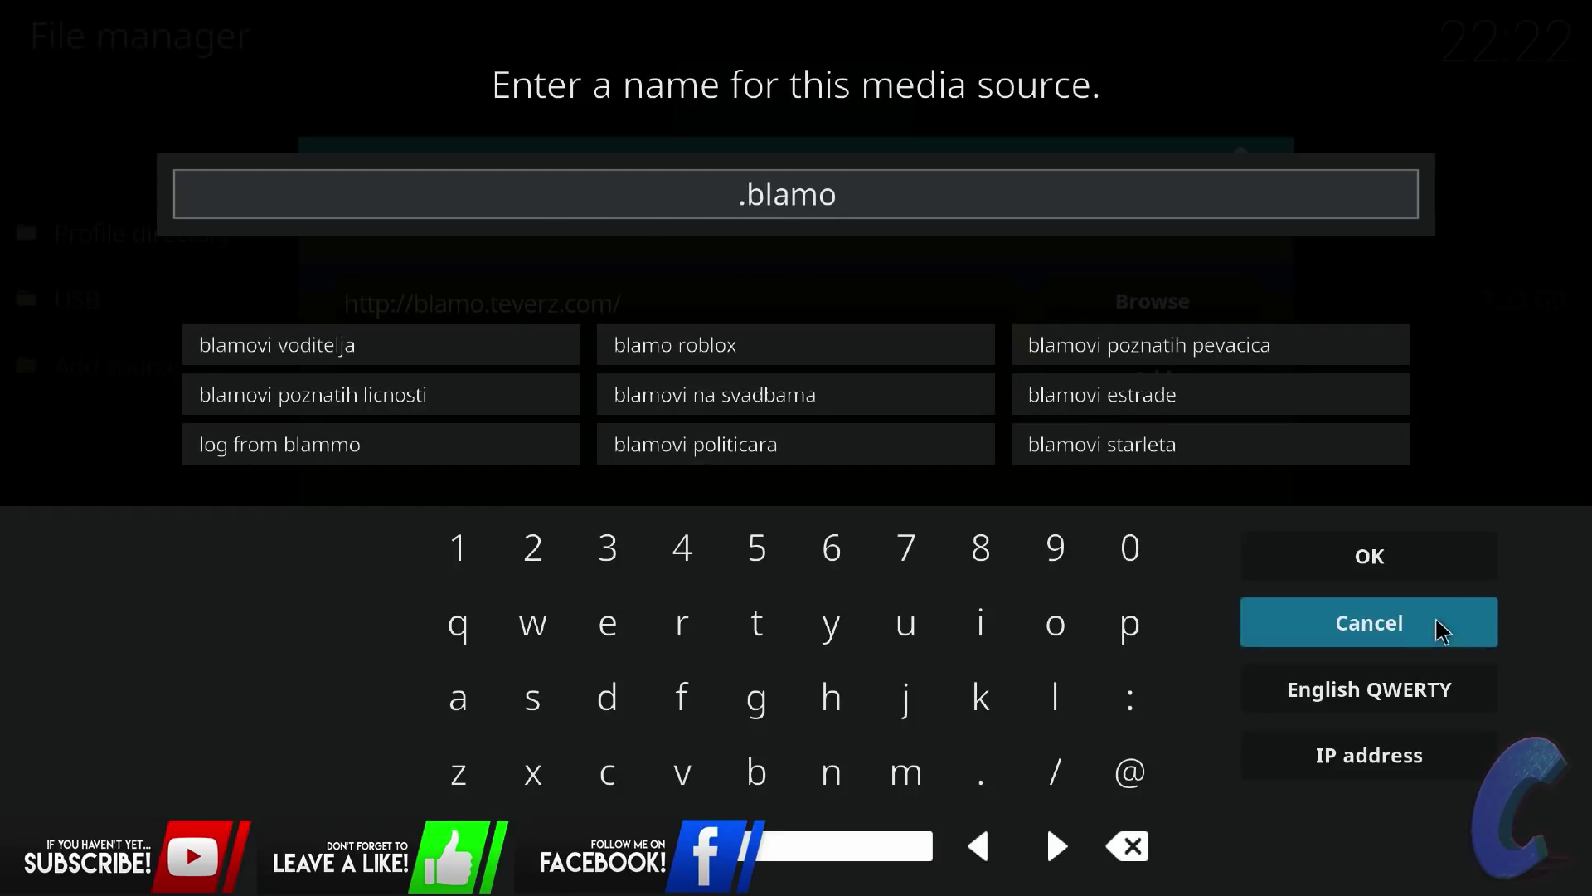
{"action": "left_click", "coordinate": [1411, 577]}
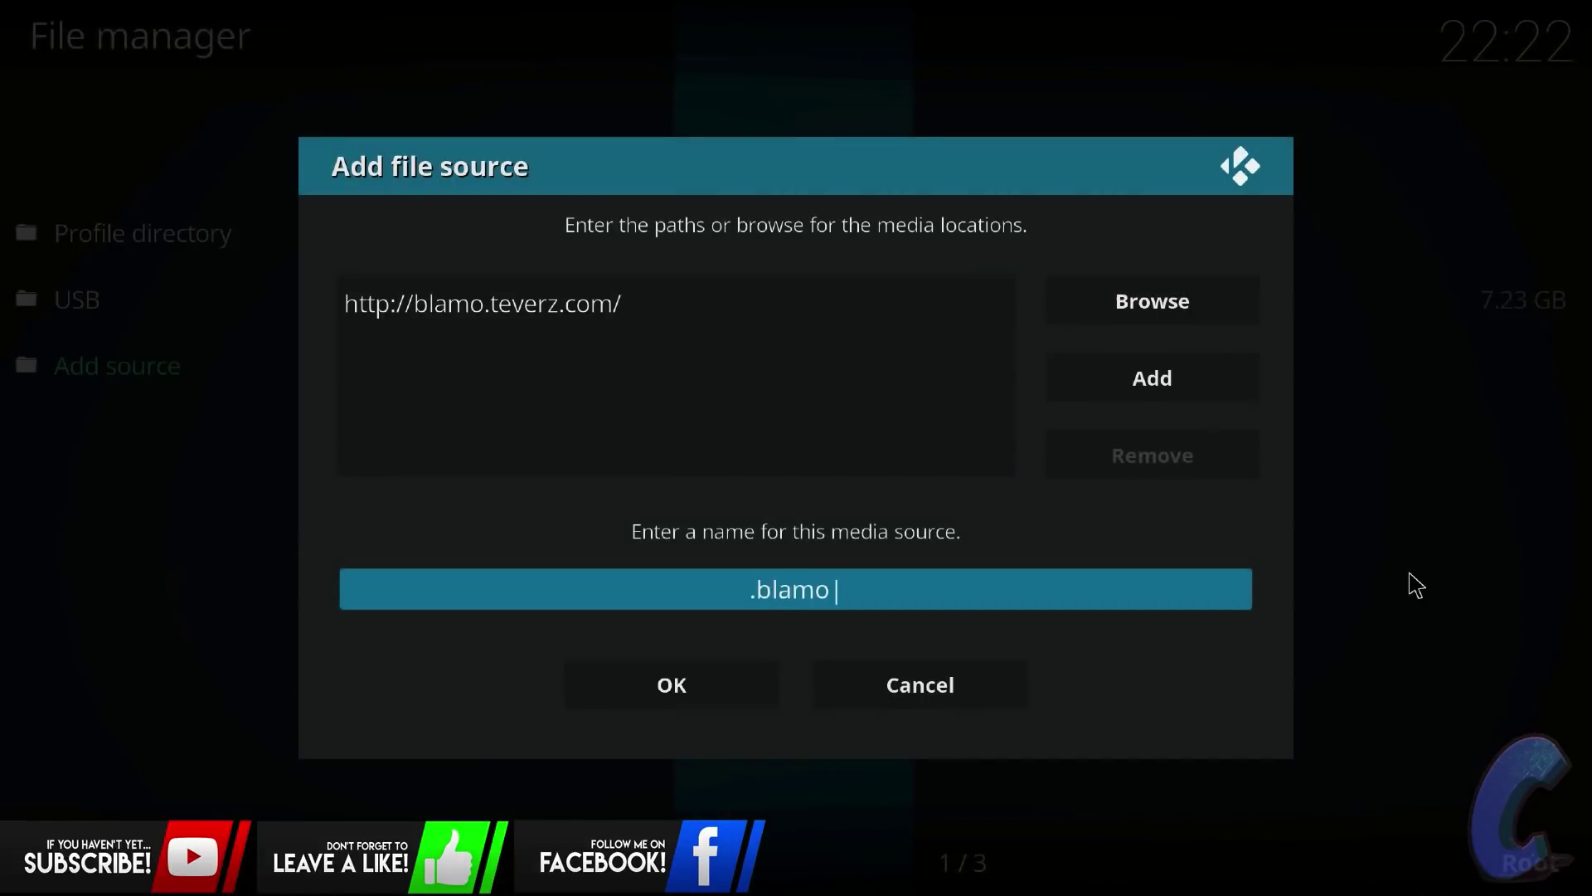
{"action": "left_click", "coordinate": [670, 689]}
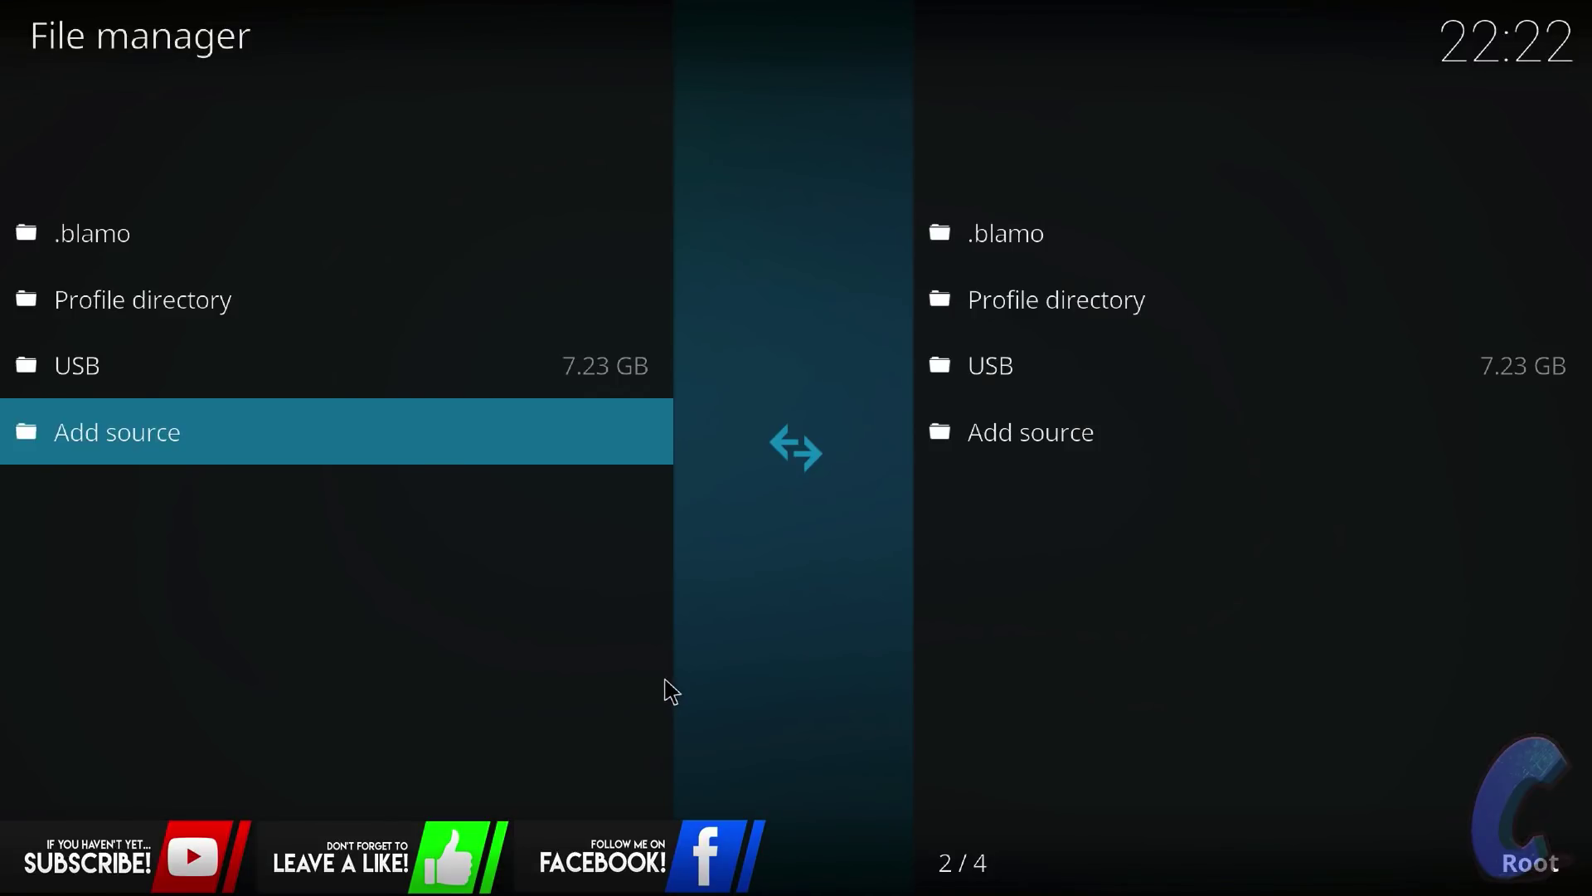
- Install the Blamo Repo from repository.blamo.zip on the .blamo source via Install from zip file
{"action": "key", "text": "Escape"}
{"action": "key", "text": "Escape"}
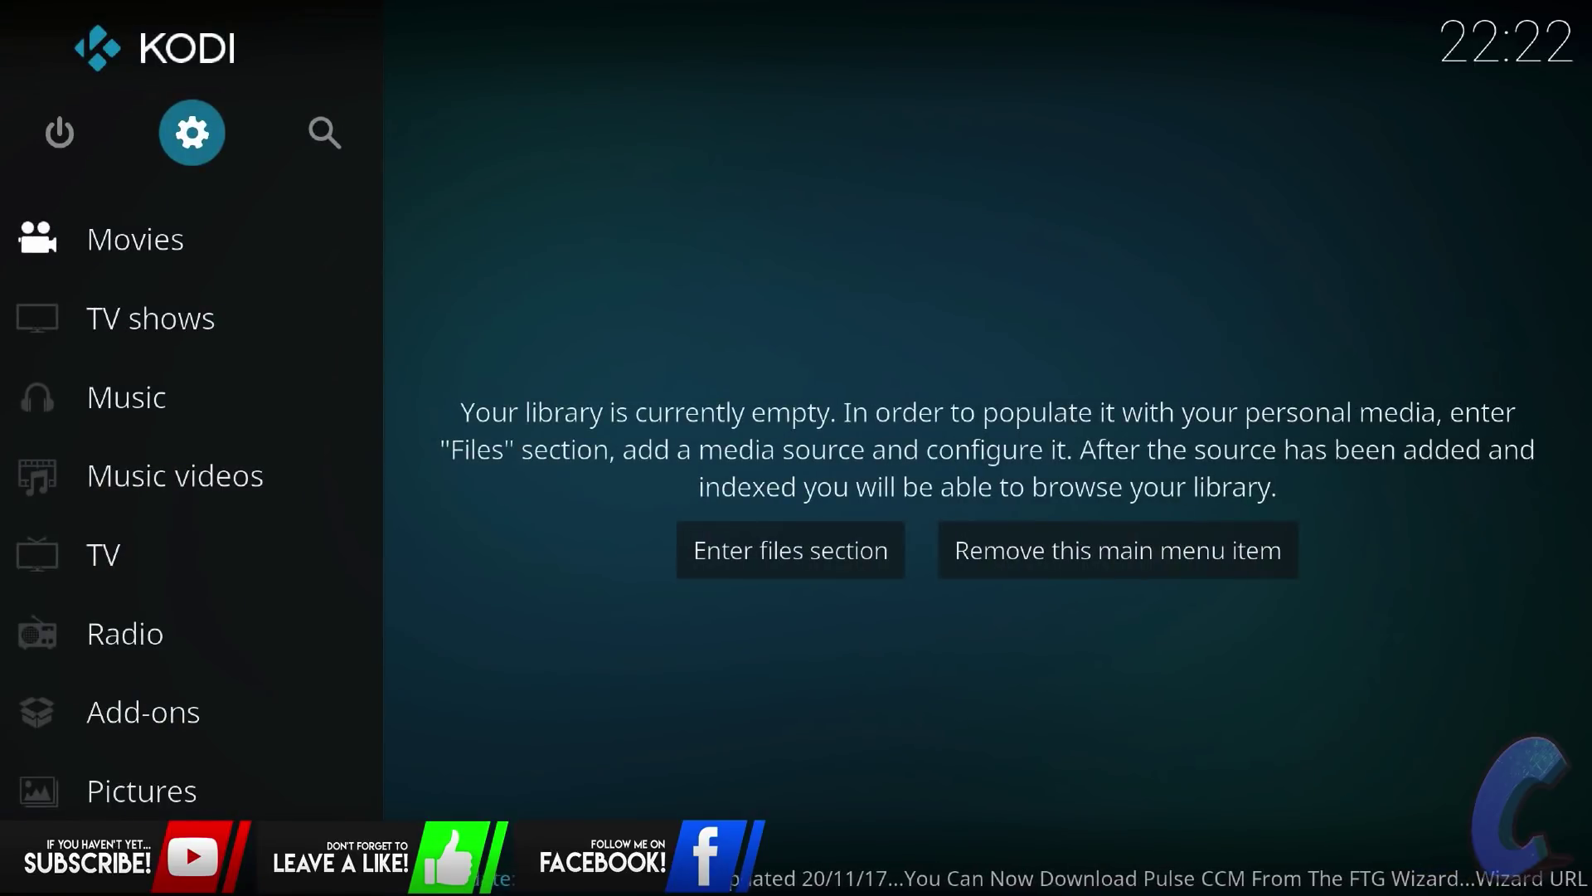
{"action": "left_click", "coordinate": [66, 736]}
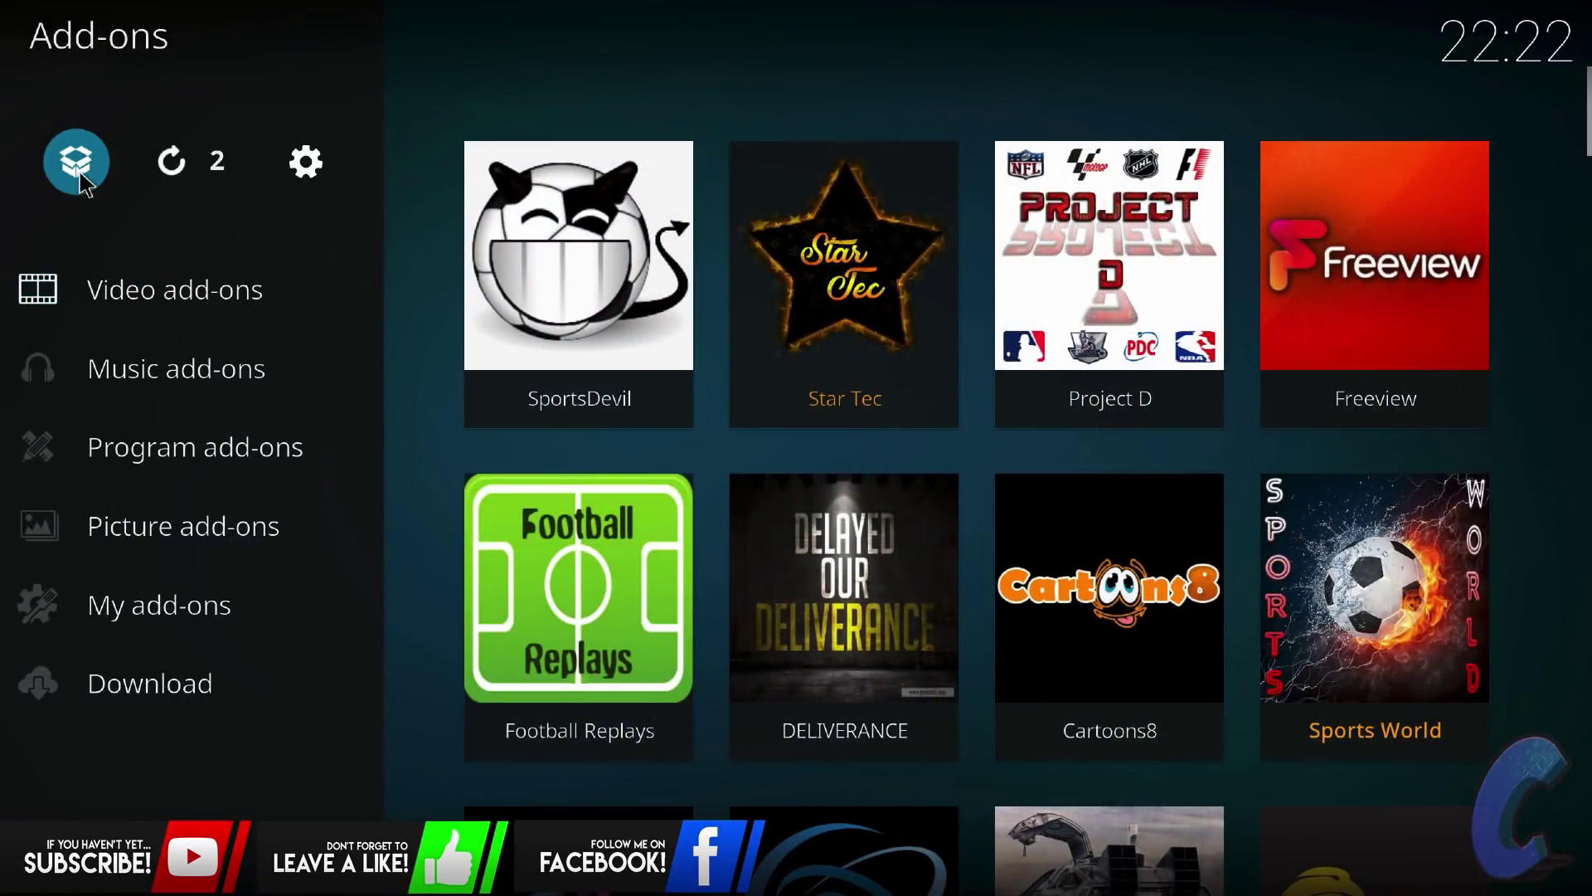
{"action": "left_click", "coordinate": [80, 173]}
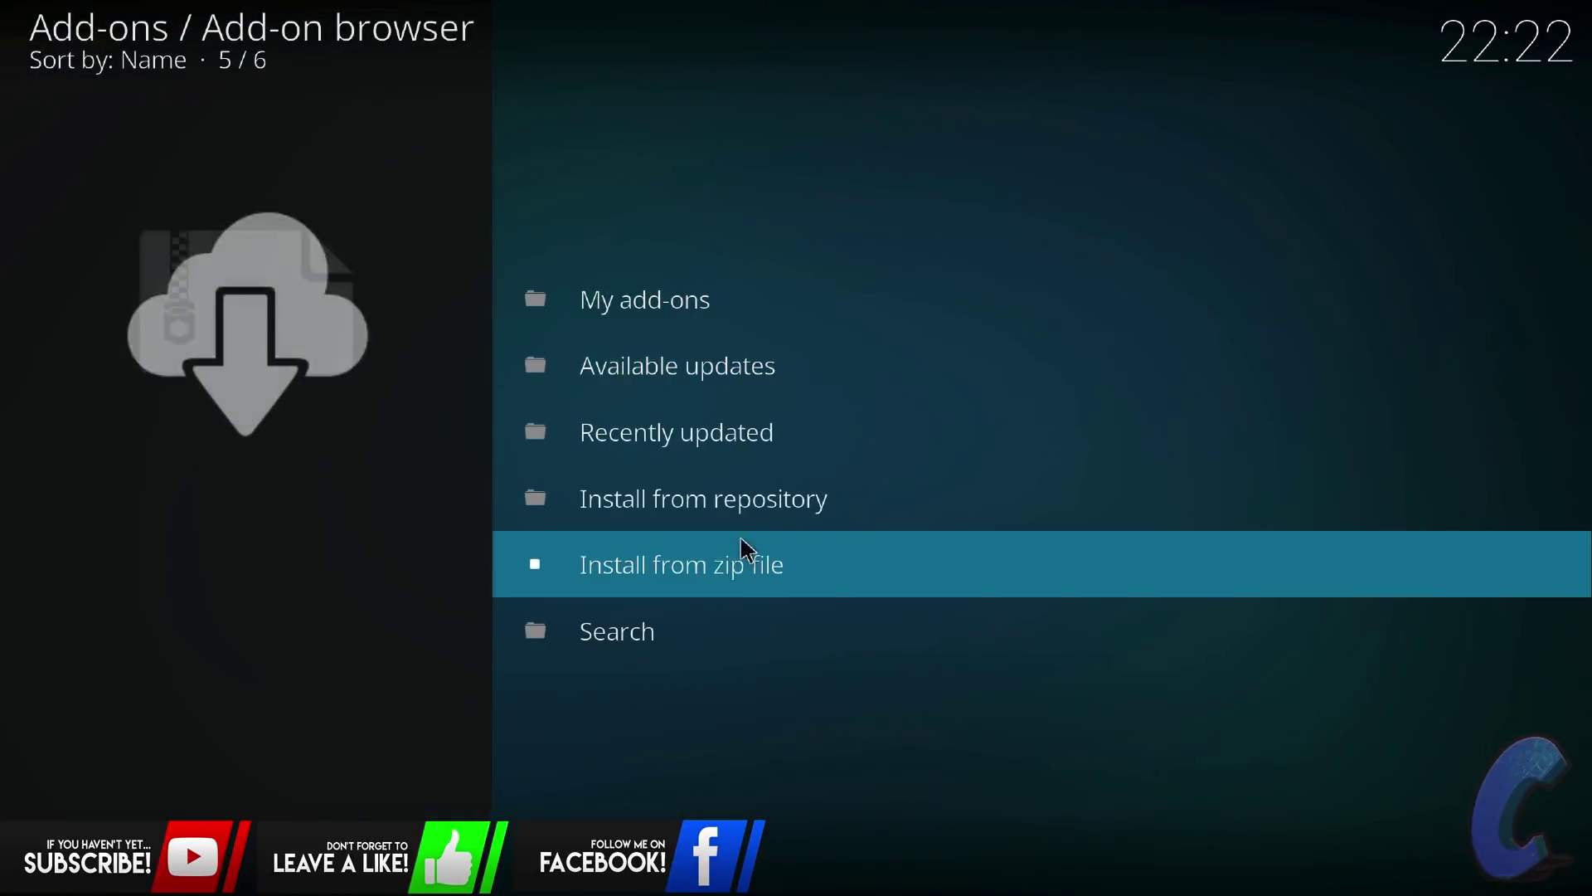
{"action": "left_click", "coordinate": [729, 568]}
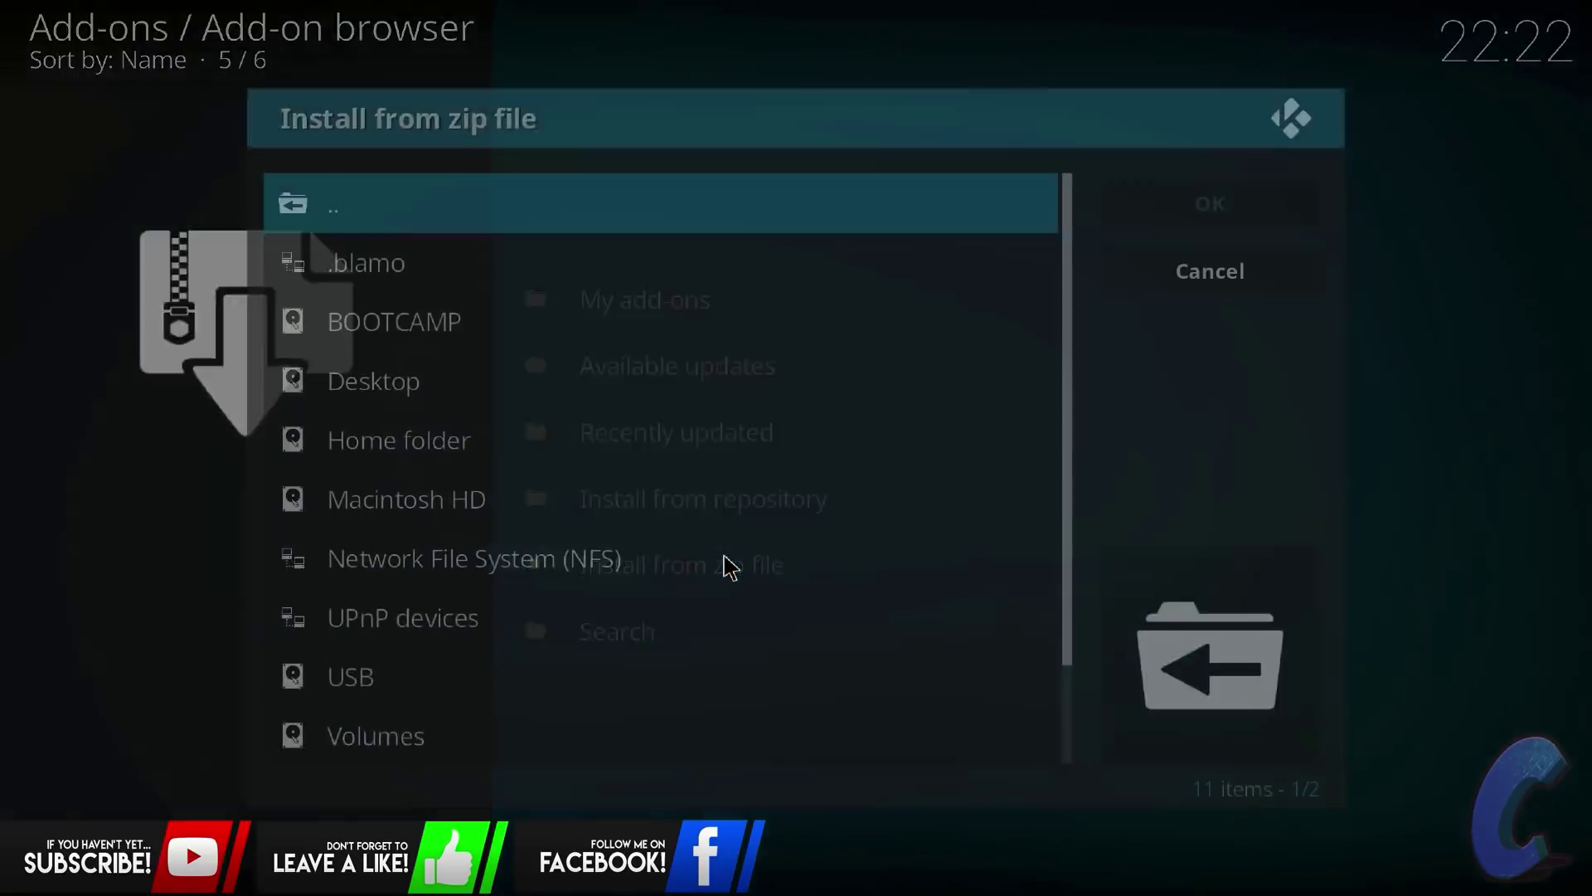
{"action": "left_click", "coordinate": [480, 282]}
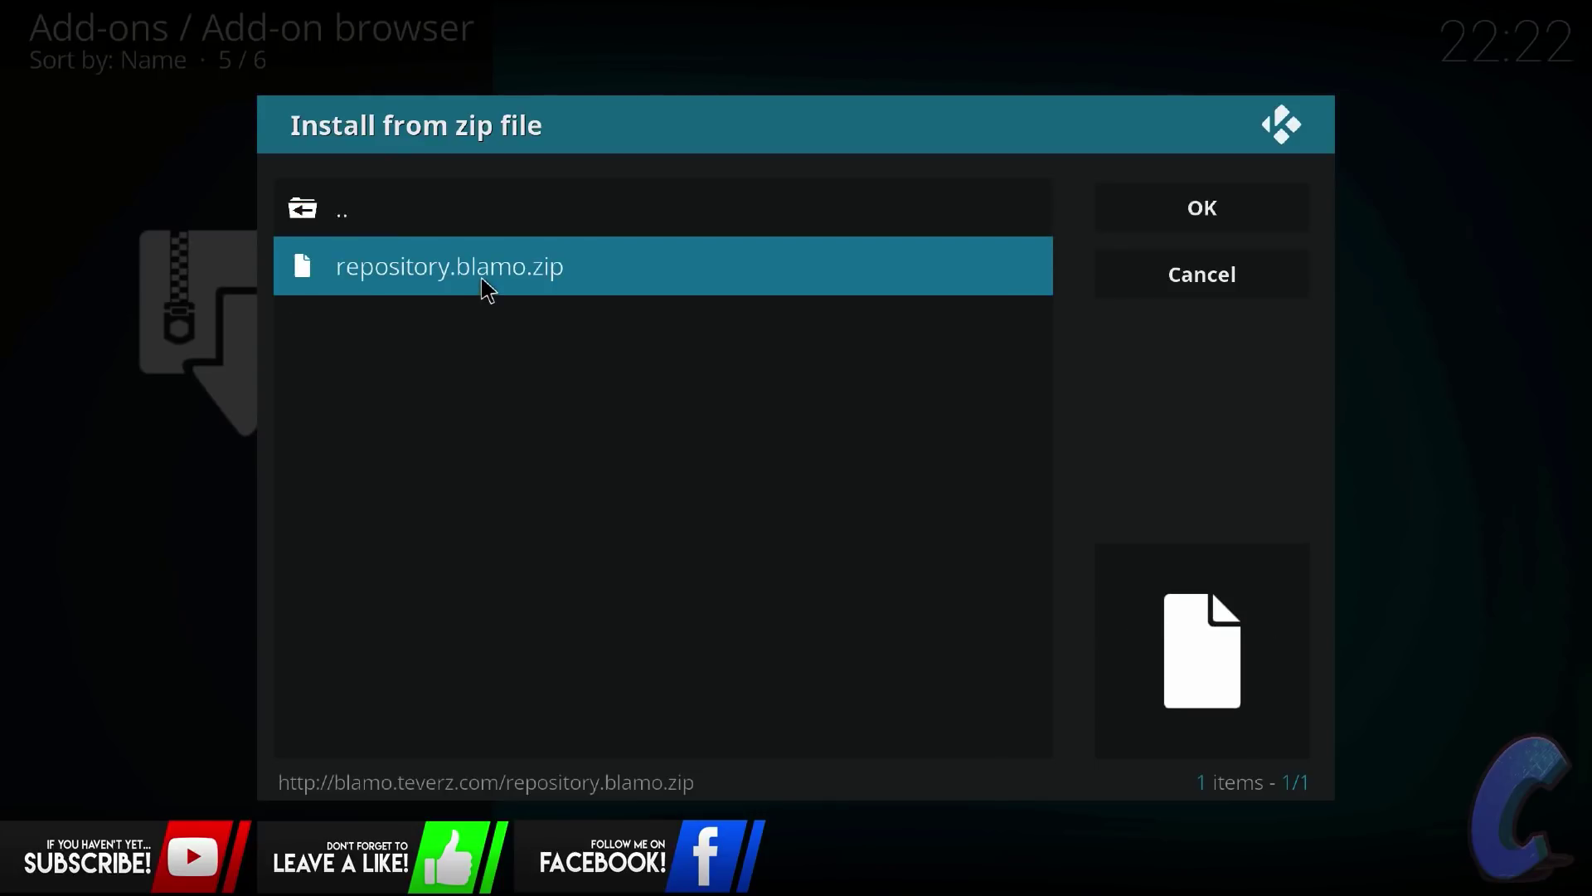
{"action": "left_click", "coordinate": [483, 280]}
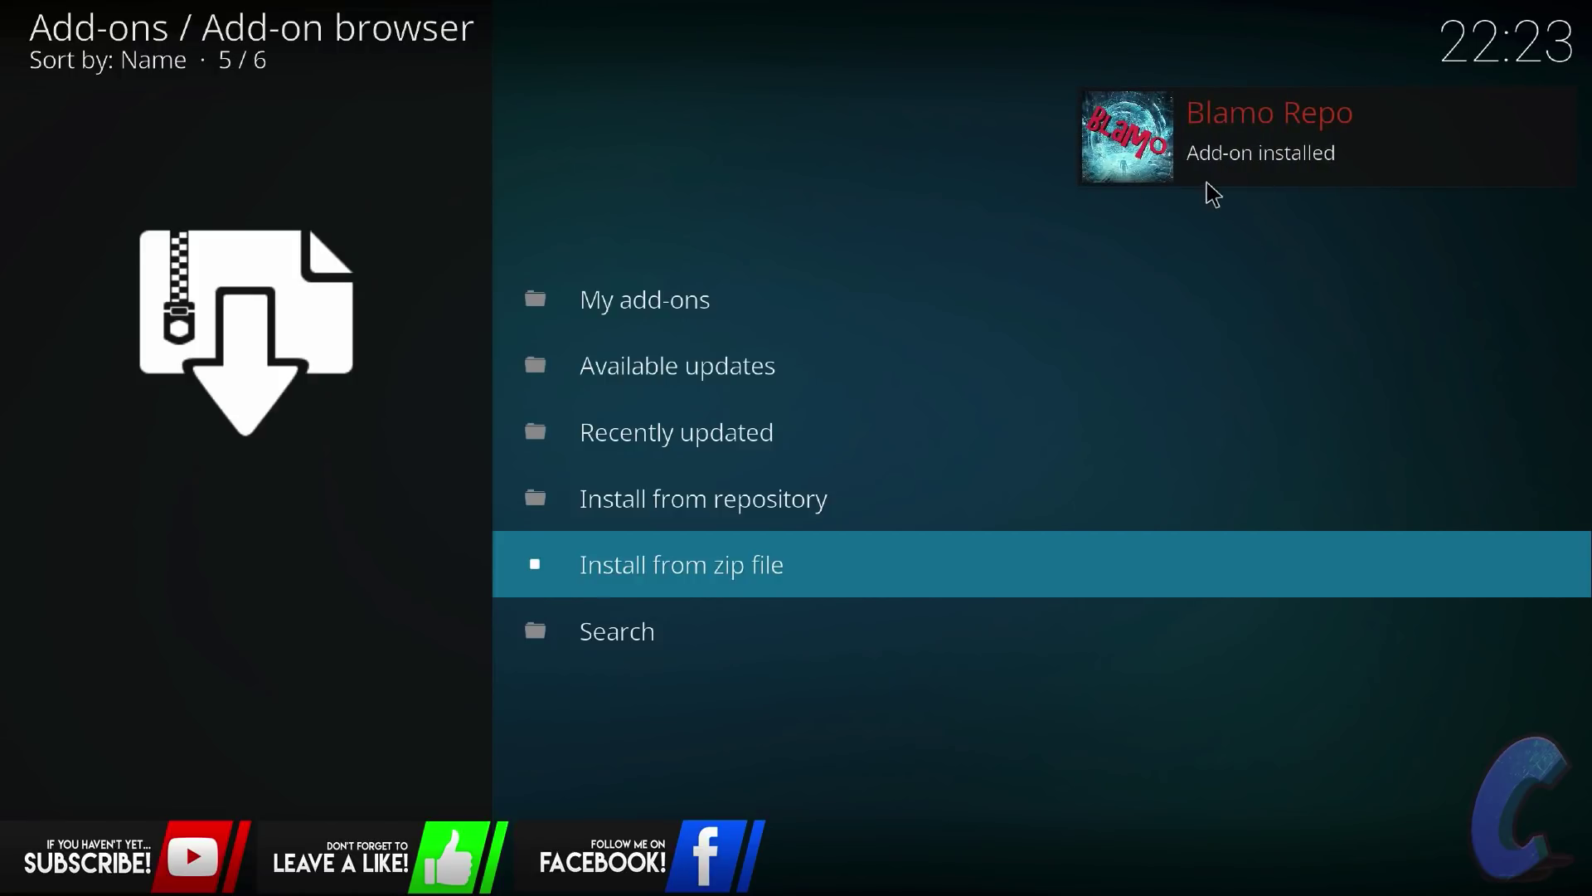
- Install Neptune Rising from the Blamo Repo's Video add-ons list
{"action": "key", "text": "Up"}
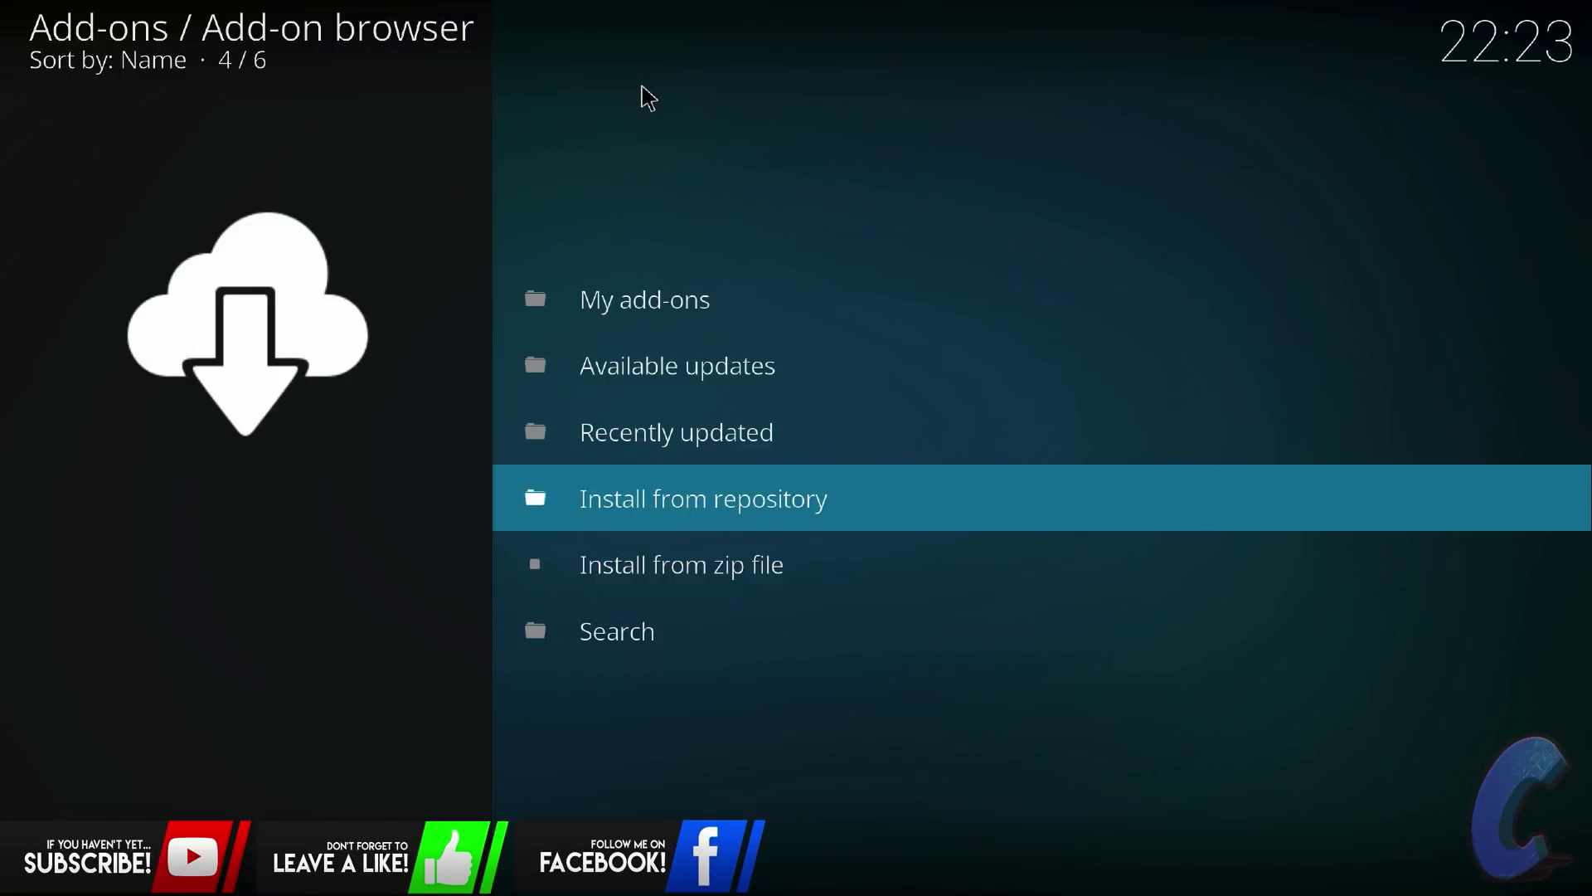
{"action": "left_click", "coordinate": [711, 520]}
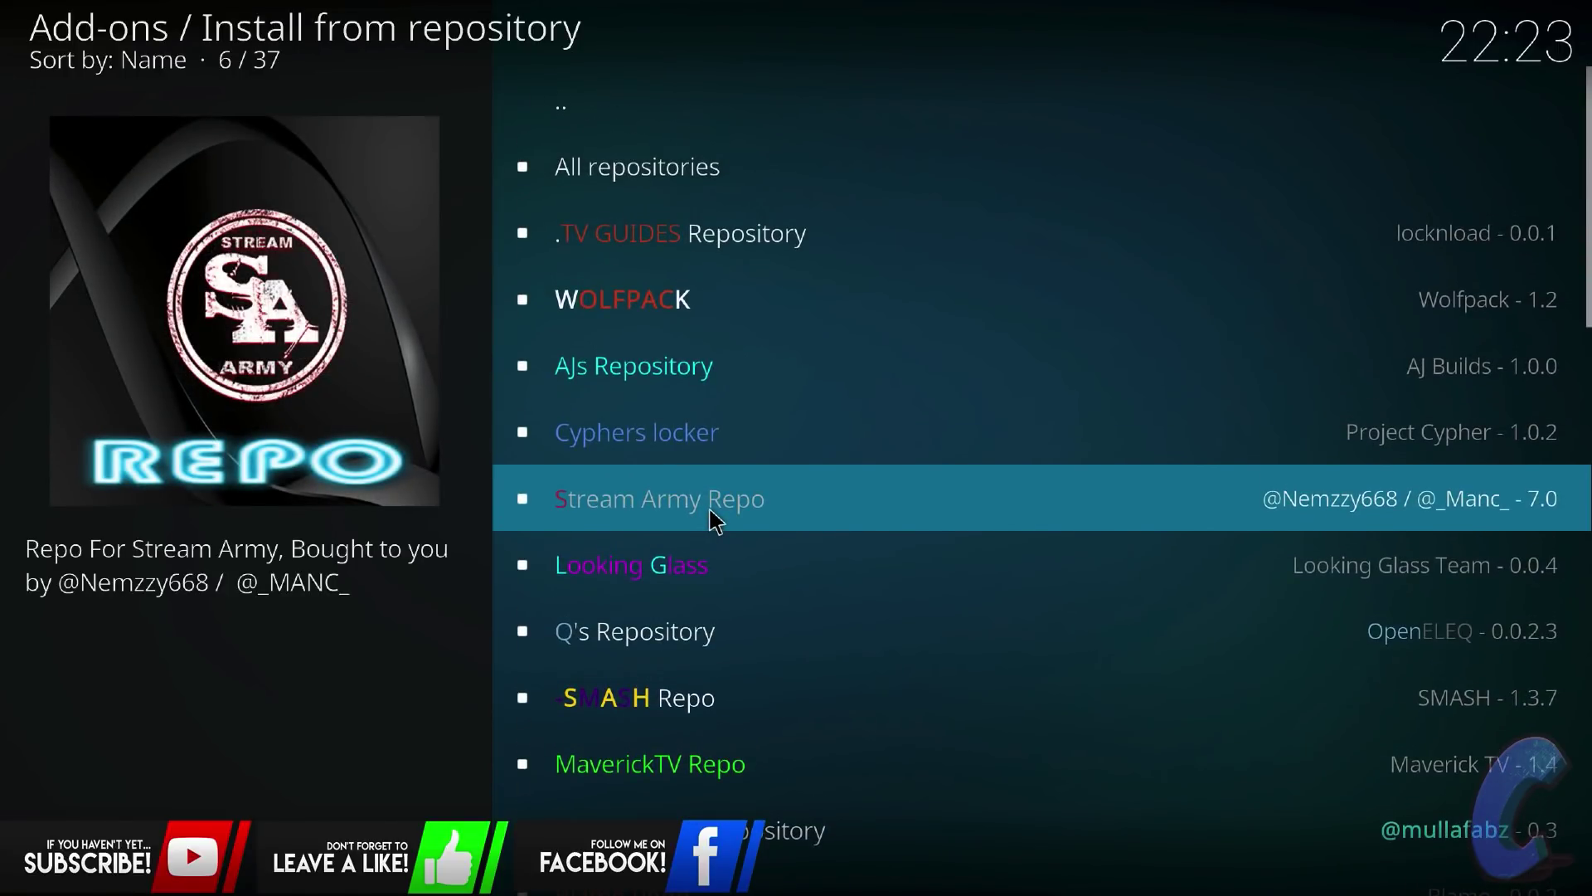
{"action": "scroll", "coordinate": [711, 520], "scroll_direction": "down", "scroll_amount": 6}
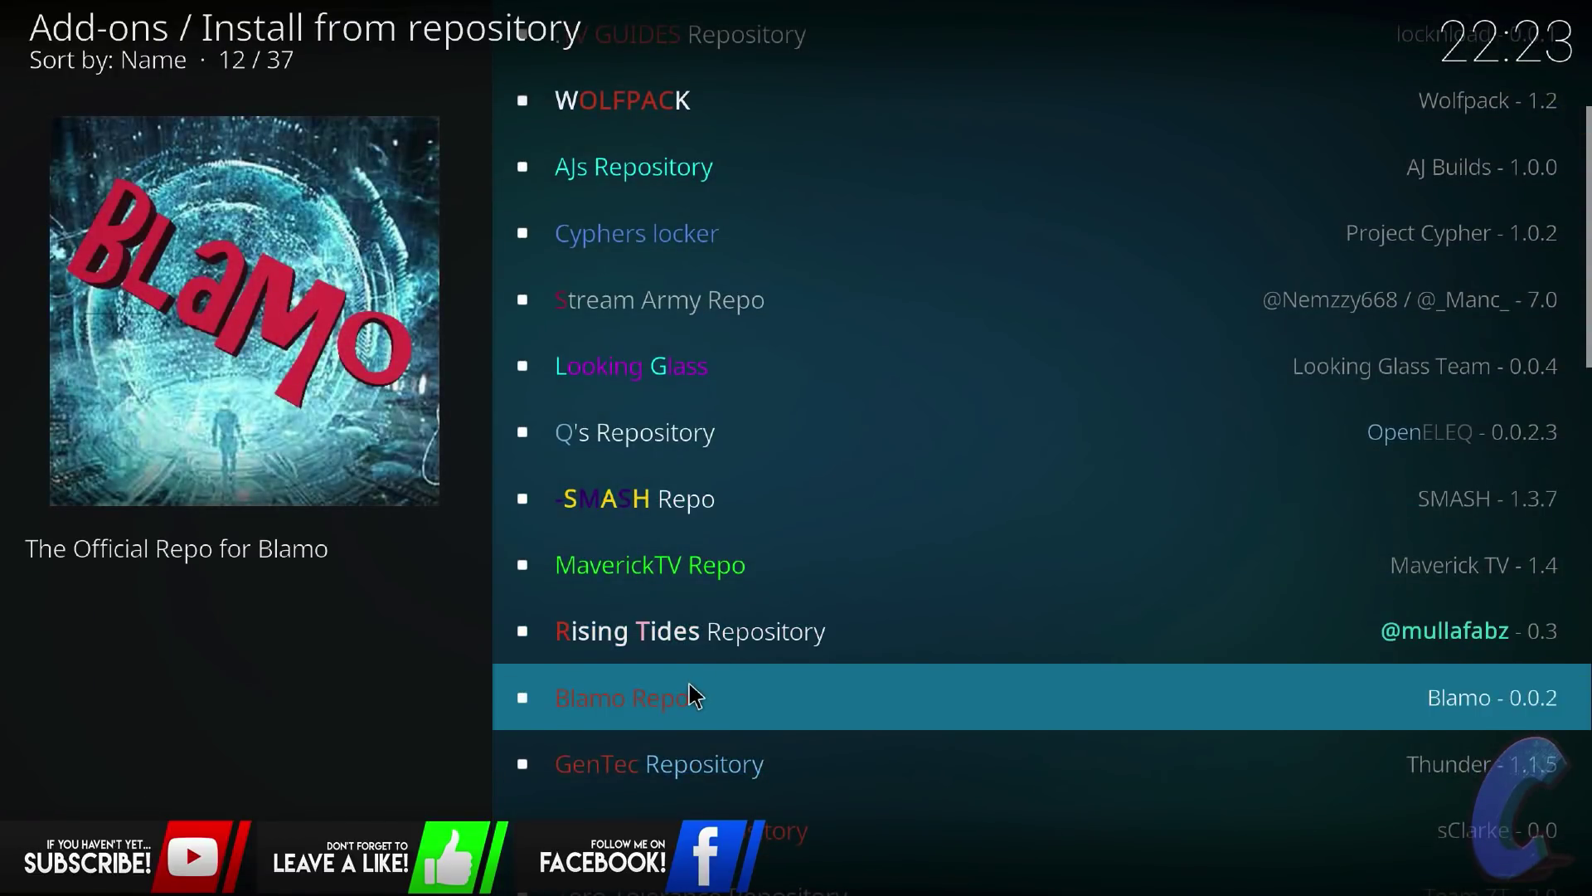
{"action": "left_click", "coordinate": [693, 701]}
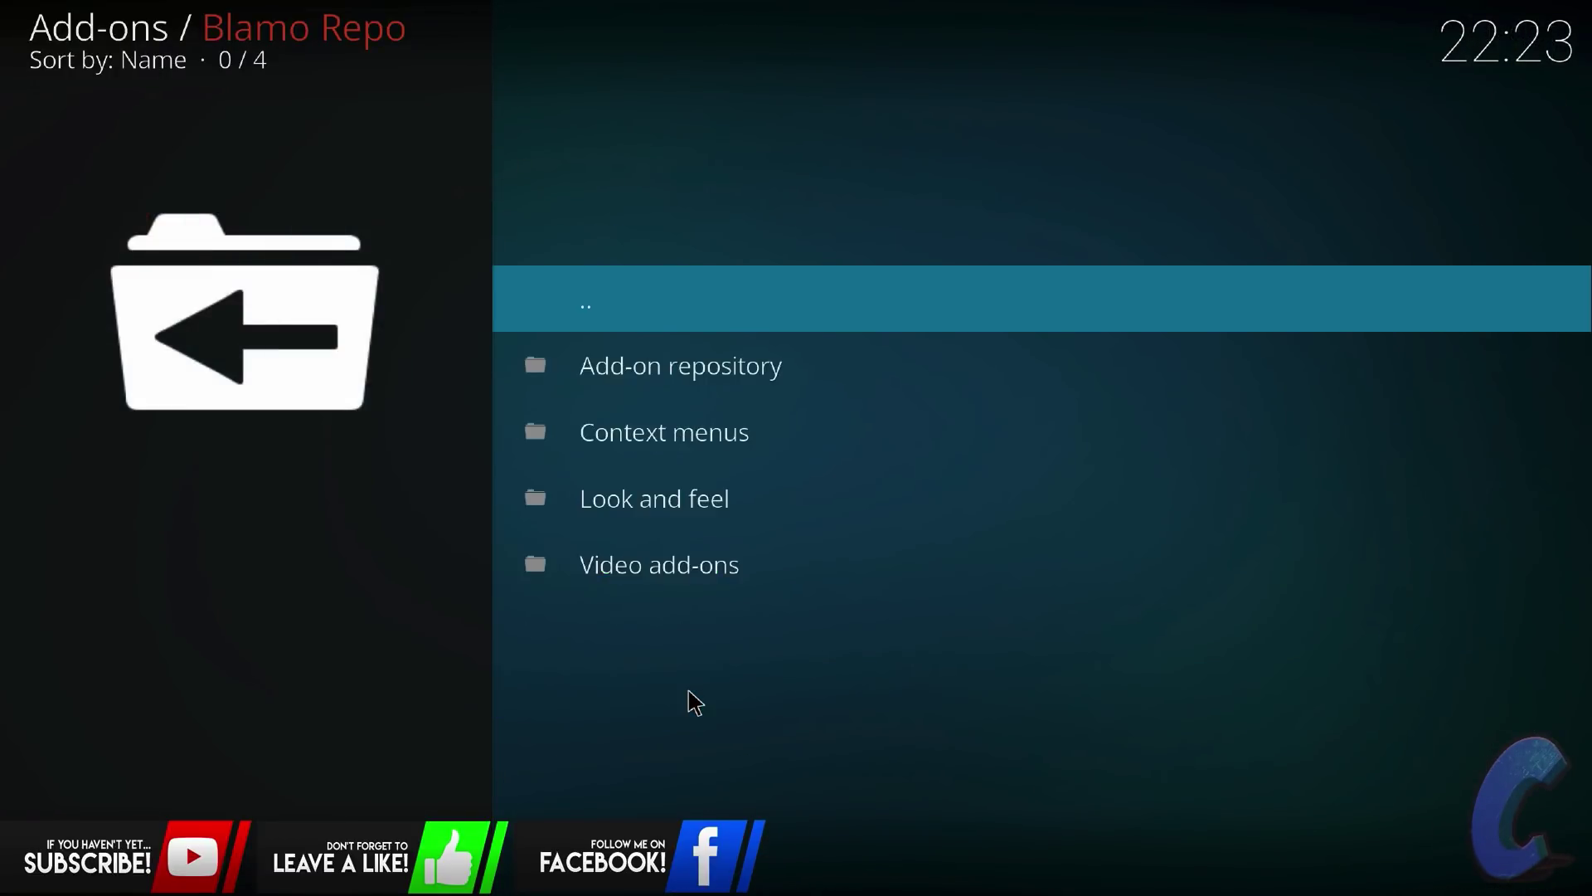
{"action": "left_click", "coordinate": [732, 563]}
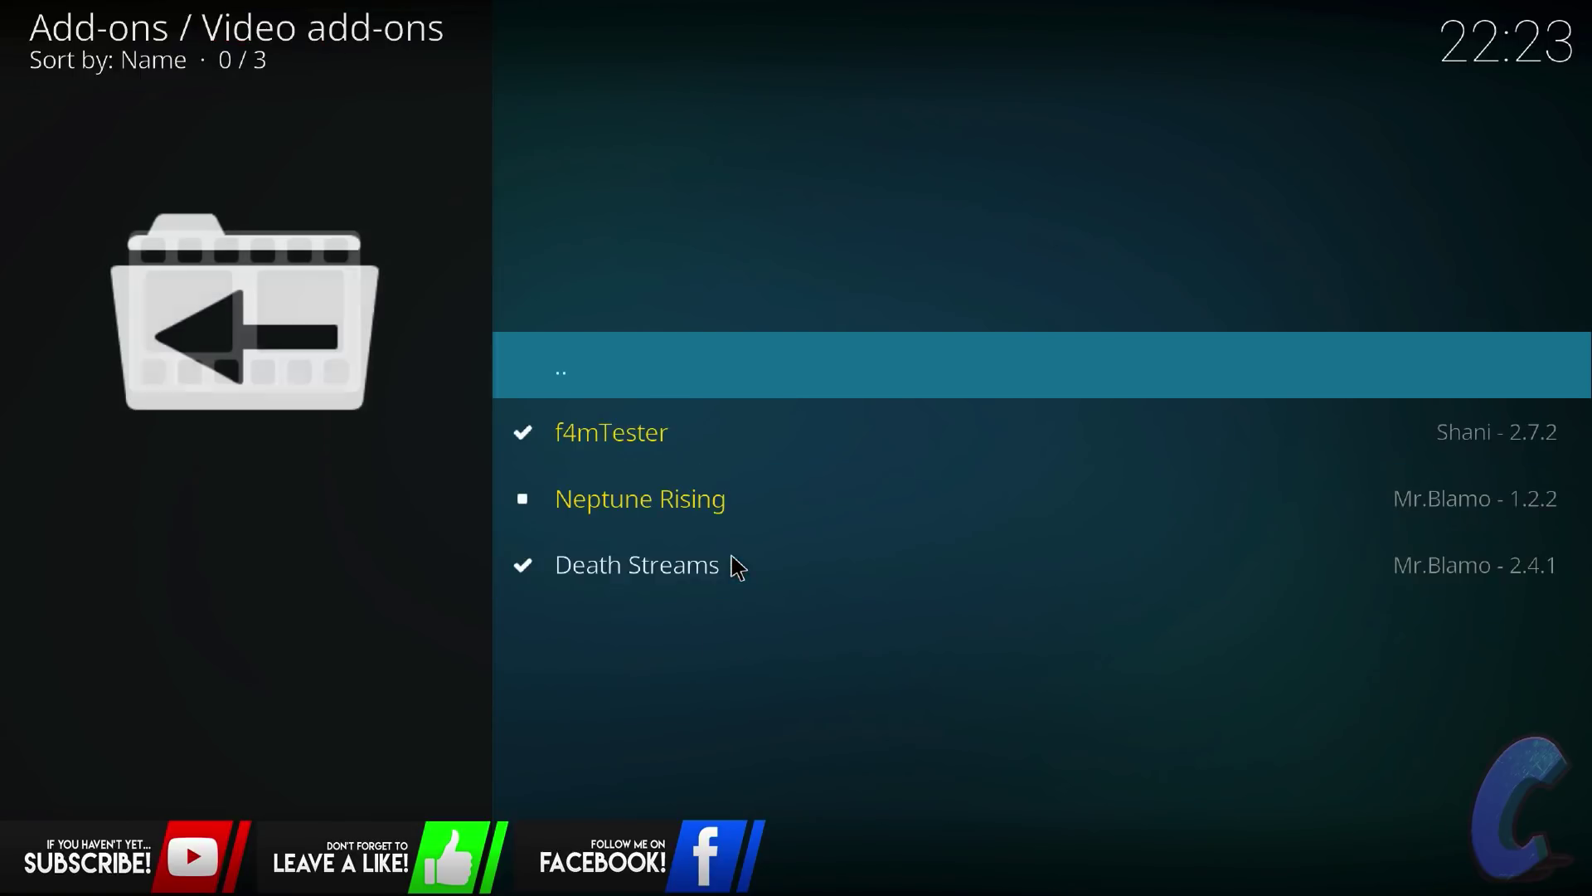
{"action": "left_click", "coordinate": [606, 505]}
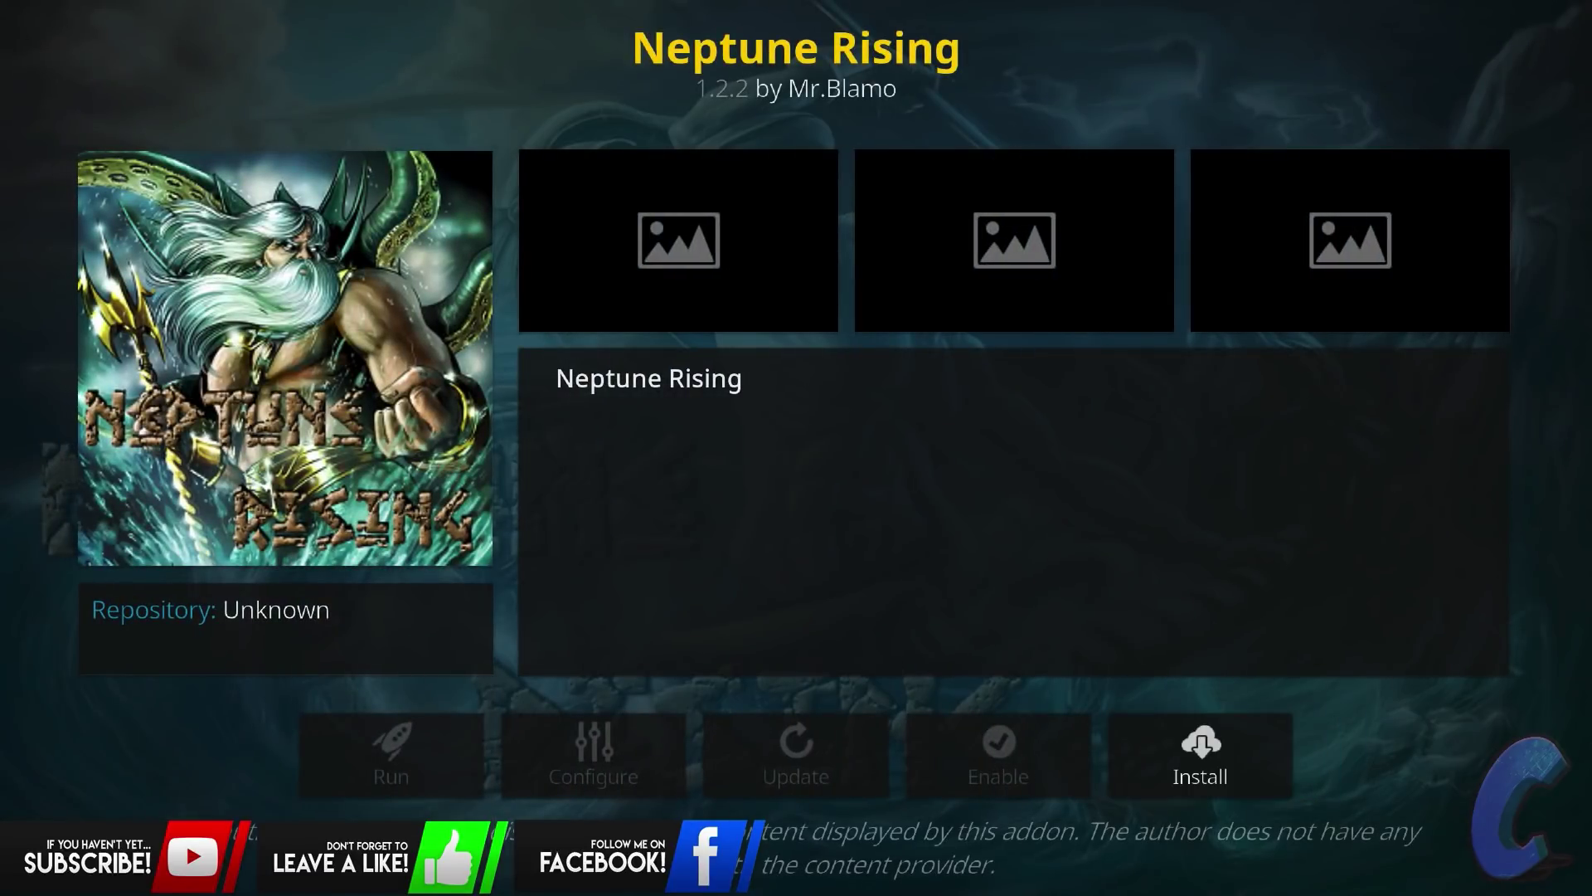
{"action": "left_click", "coordinate": [1170, 799]}
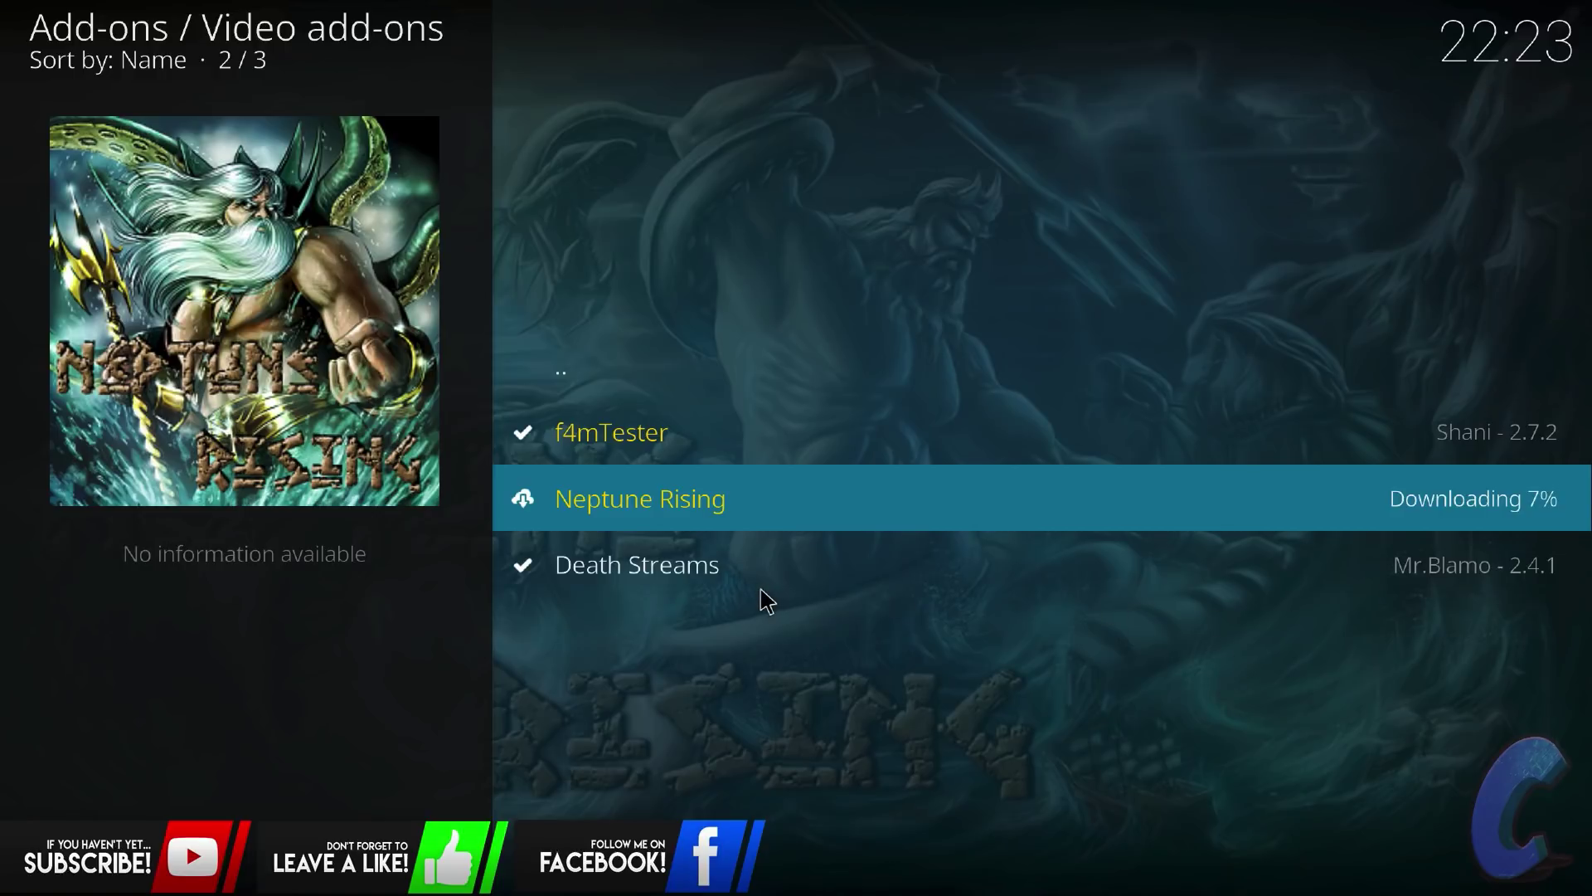
- Show Neptune Rising's details page from My add-ons > Video add-ons
{"action": "key", "text": "BackSpace"}
{"action": "key", "text": "BackSpace"}
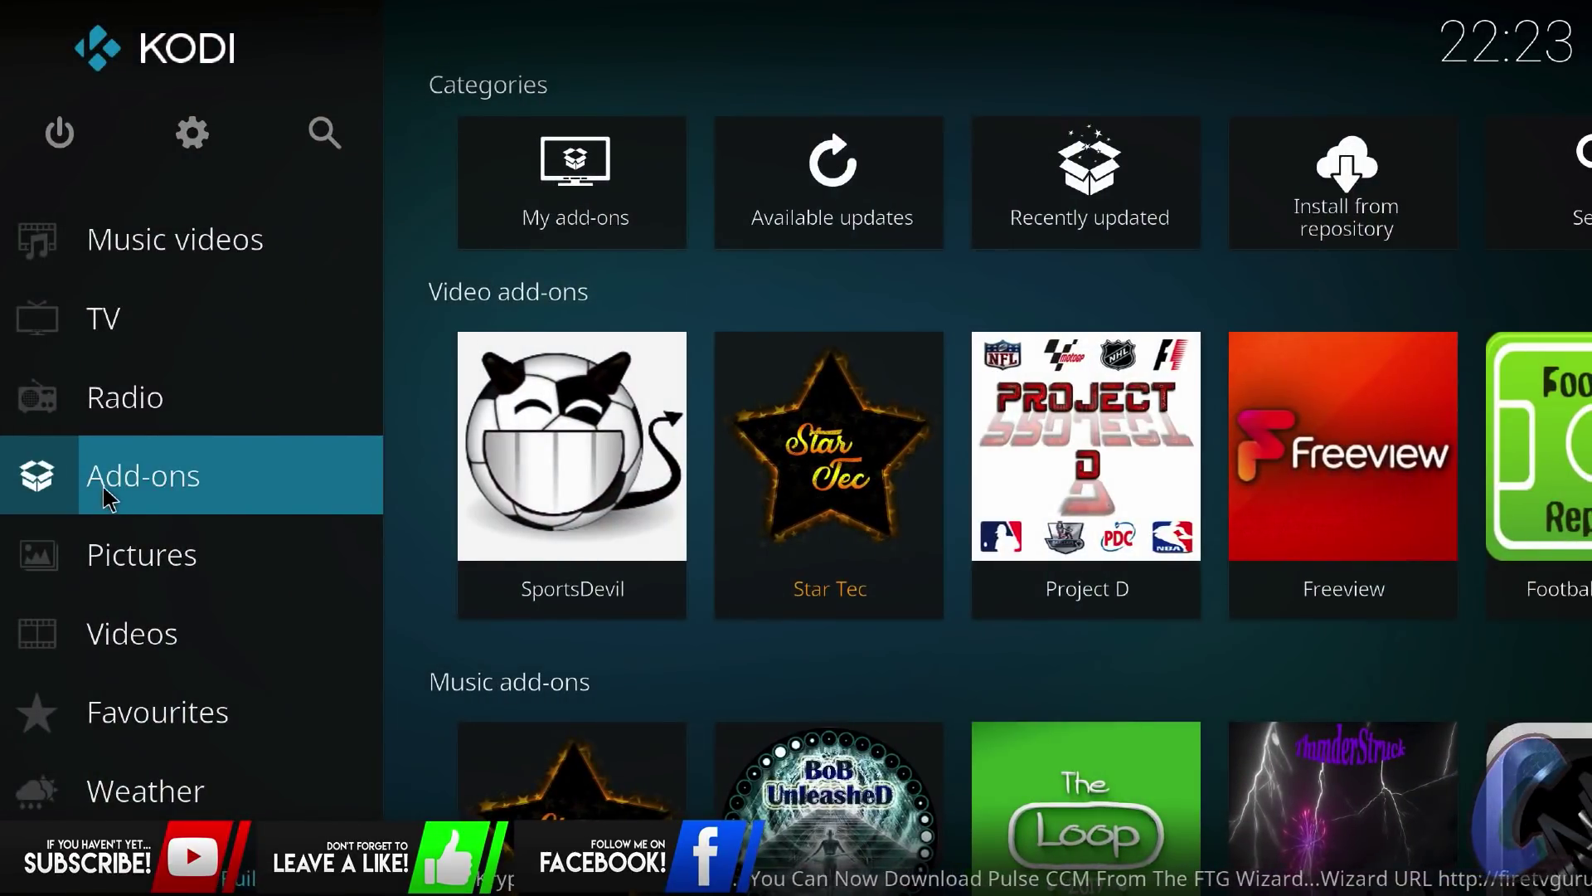
{"action": "left_click", "coordinate": [106, 498]}
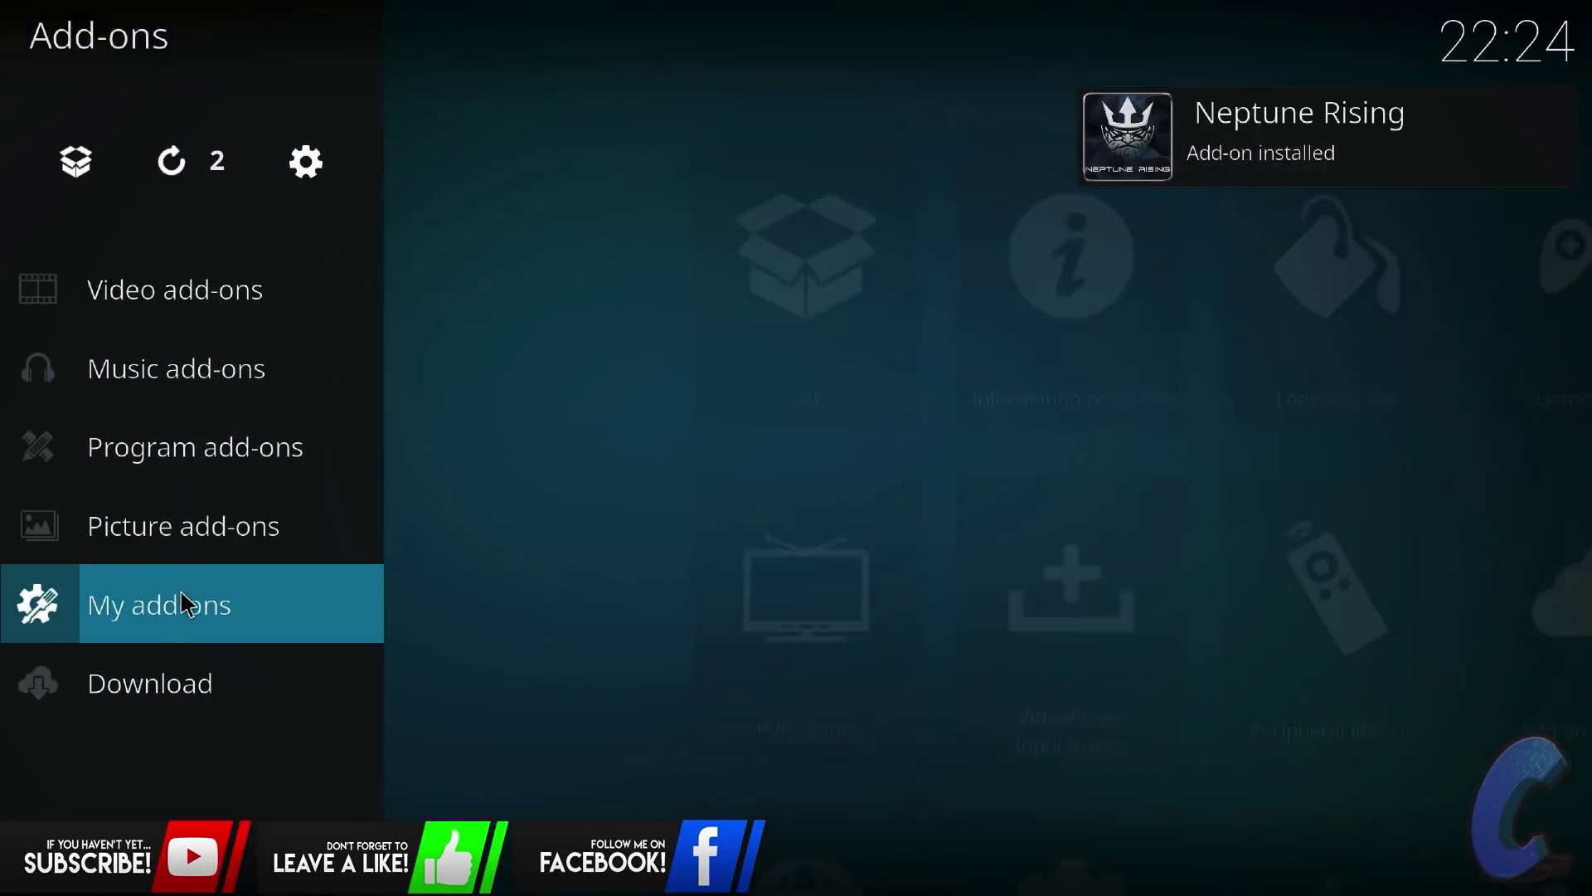
{"action": "left_click", "coordinate": [181, 589]}
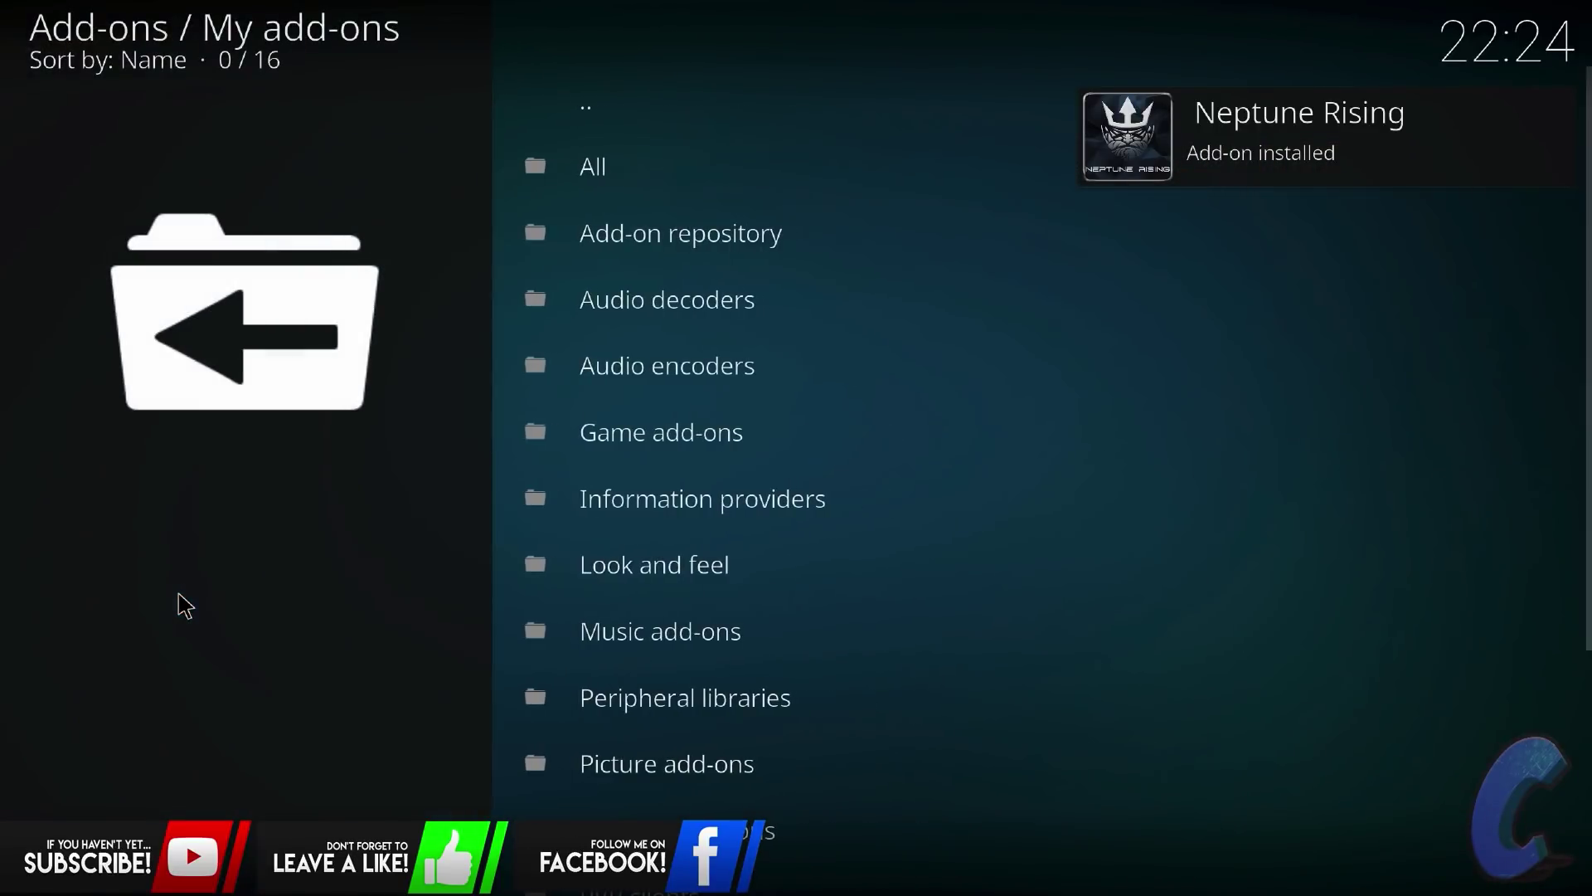
{"action": "scroll", "coordinate": [623, 550], "scroll_direction": "down", "scroll_amount": 6}
{"action": "left_click", "coordinate": [700, 619]}
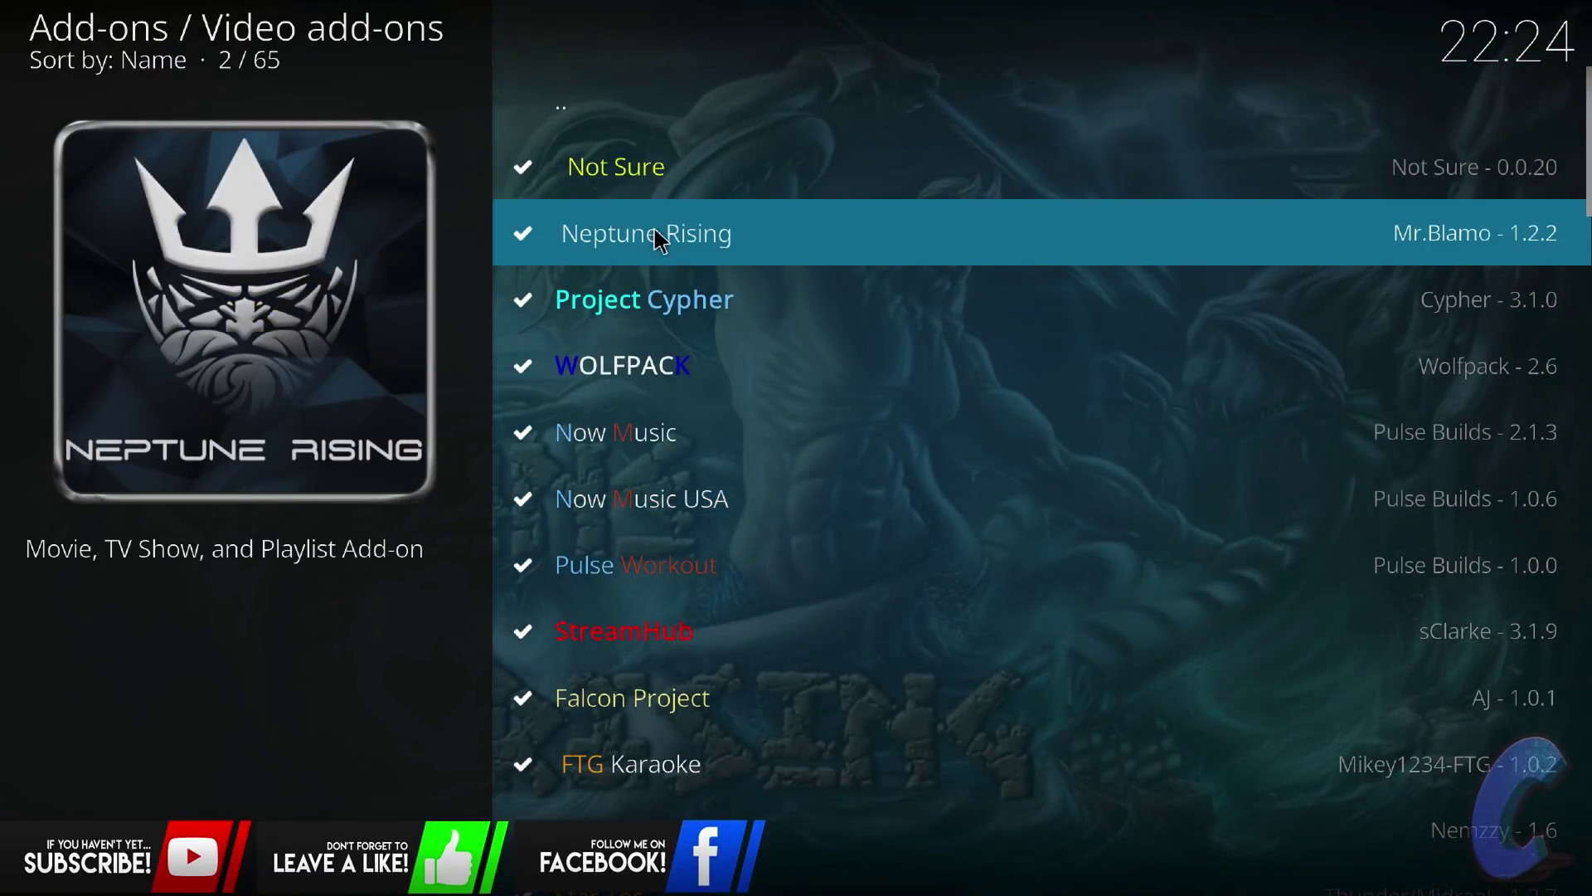
{"action": "left_click", "coordinate": [654, 225]}
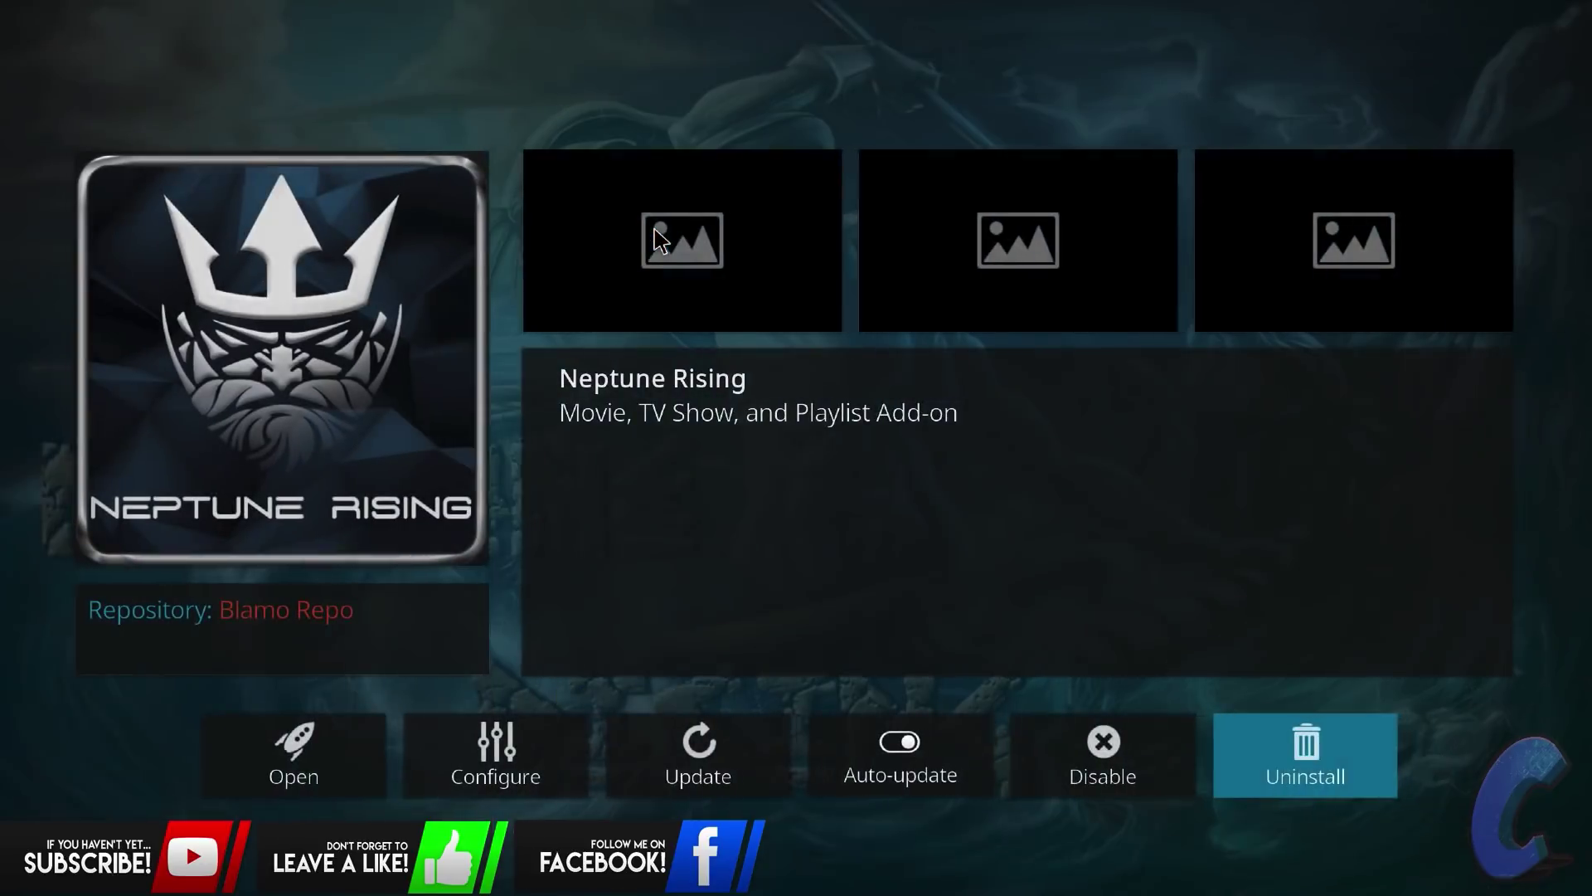
- Launch Neptune Rising, browse Critters Corner, then open What The Fork? and its Movies folder
{"action": "left_click", "coordinate": [327, 751]}
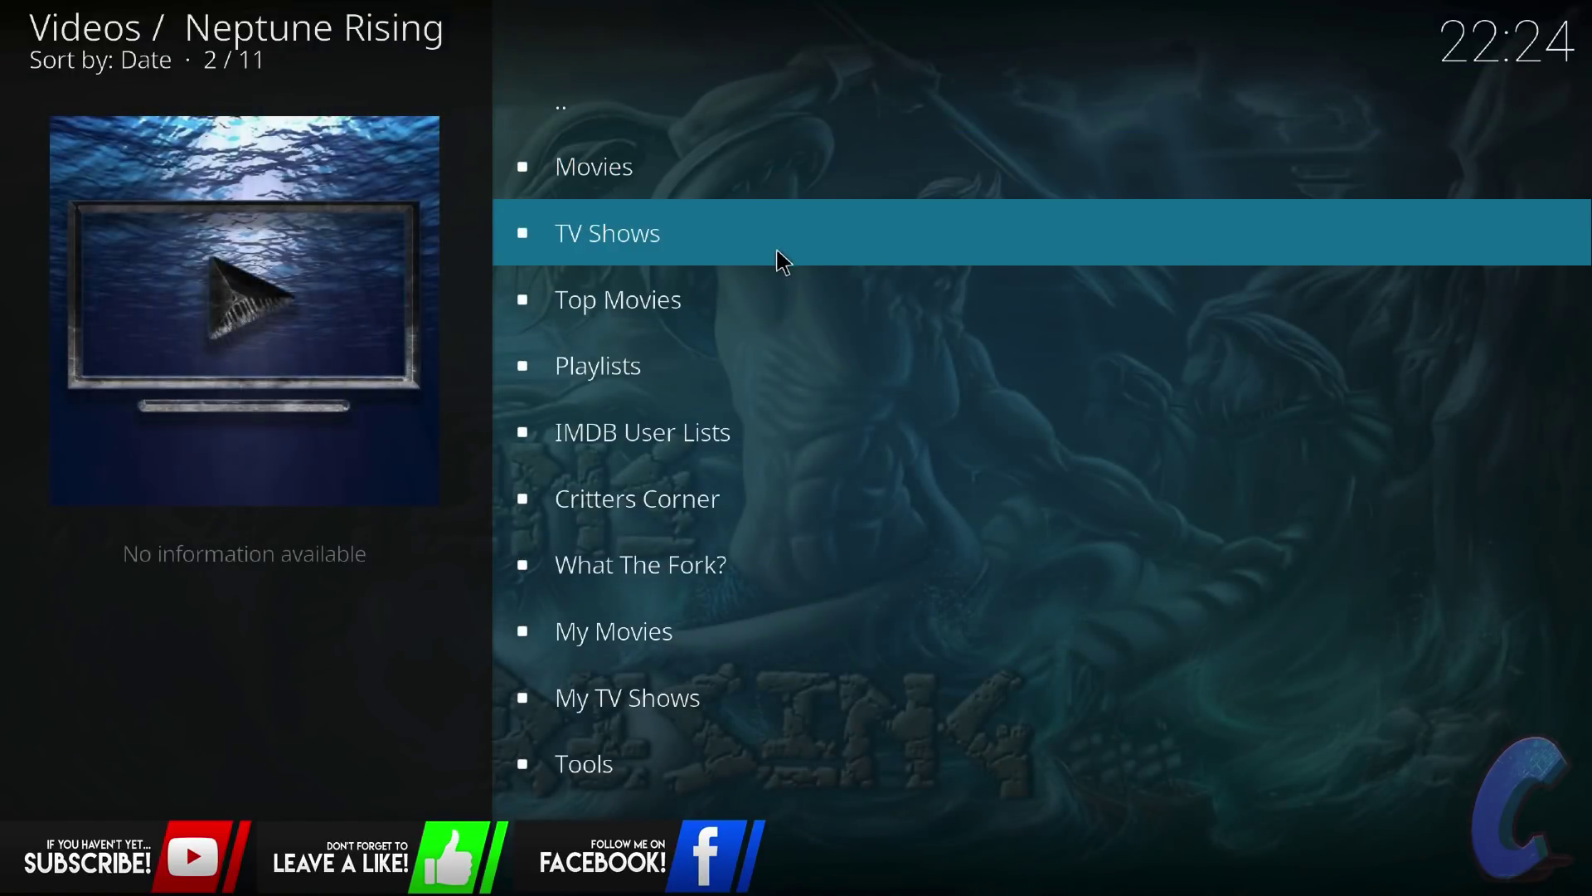
{"action": "key", "text": "Down"}
{"action": "key", "text": "Down"}
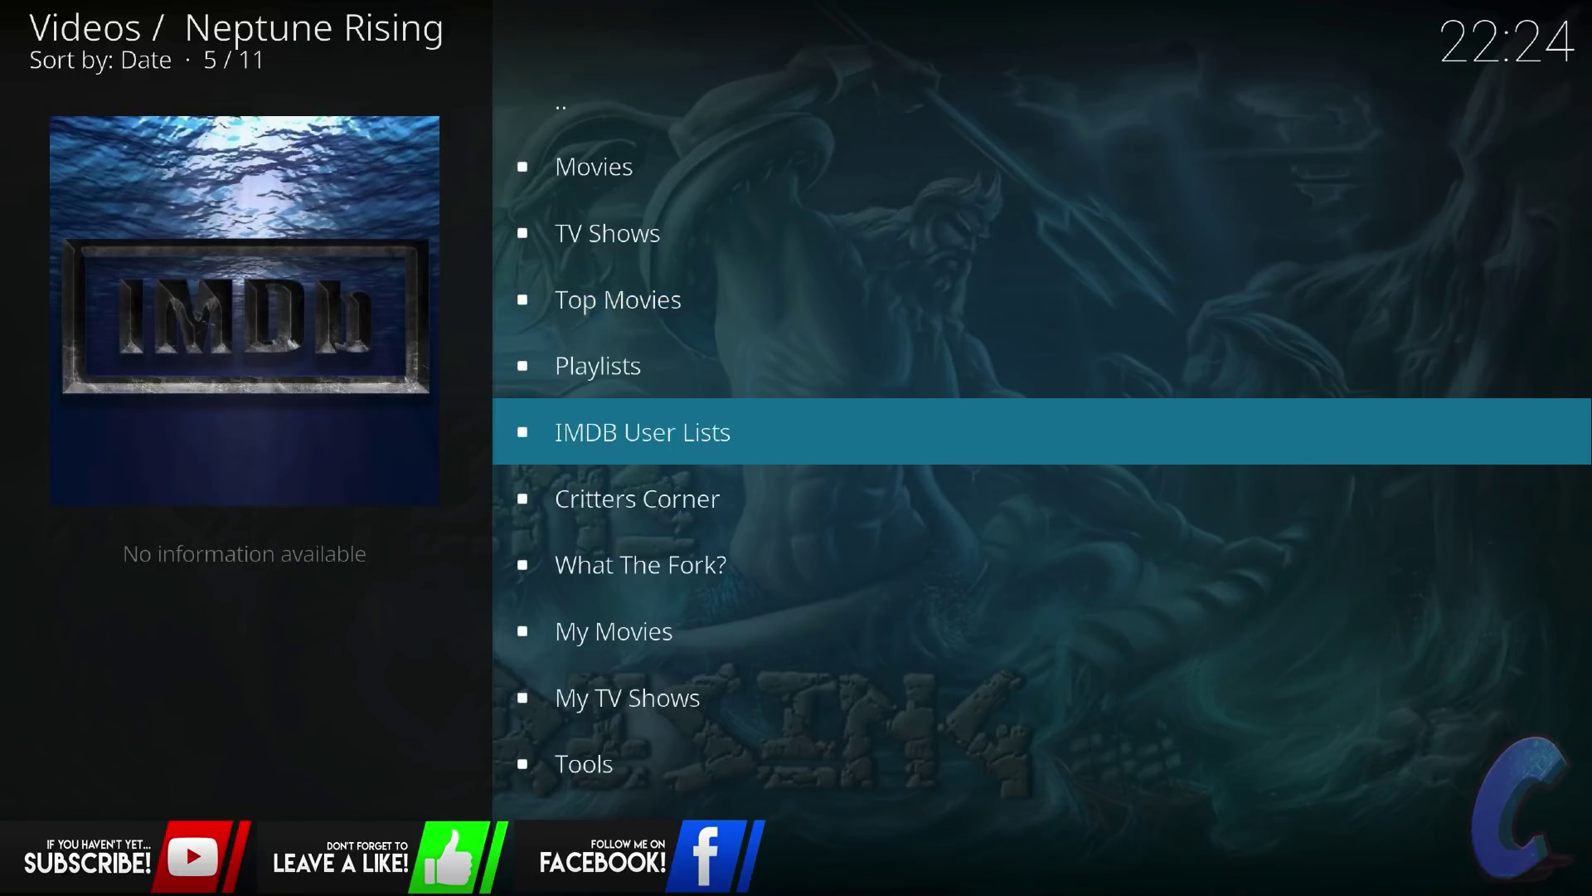
{"action": "left_click", "coordinate": [767, 500]}
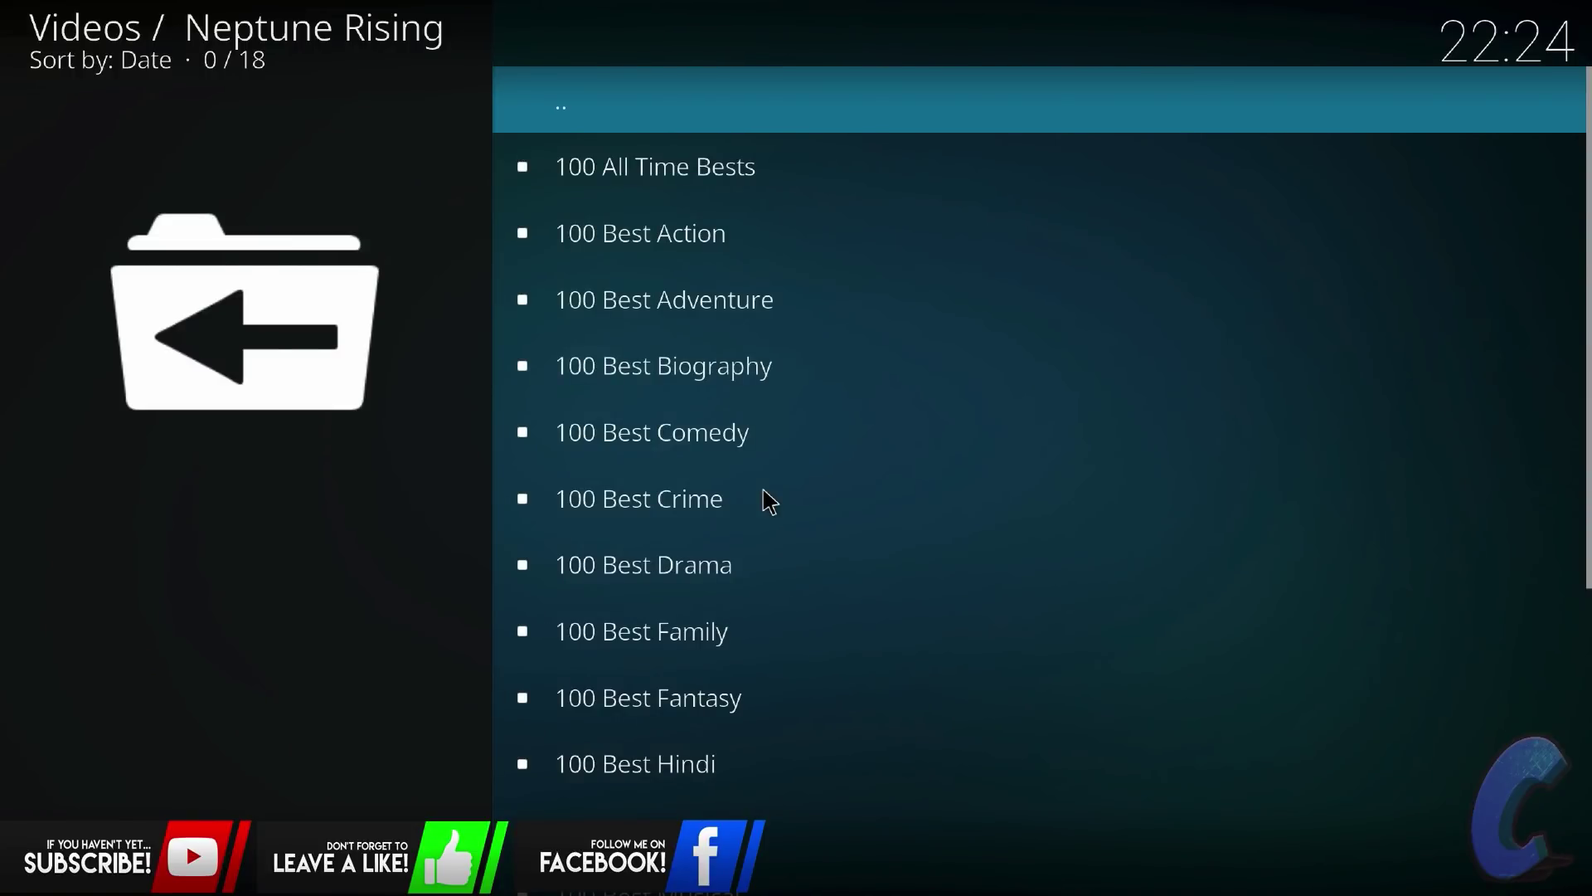
{"action": "left_click", "coordinate": [658, 112]}
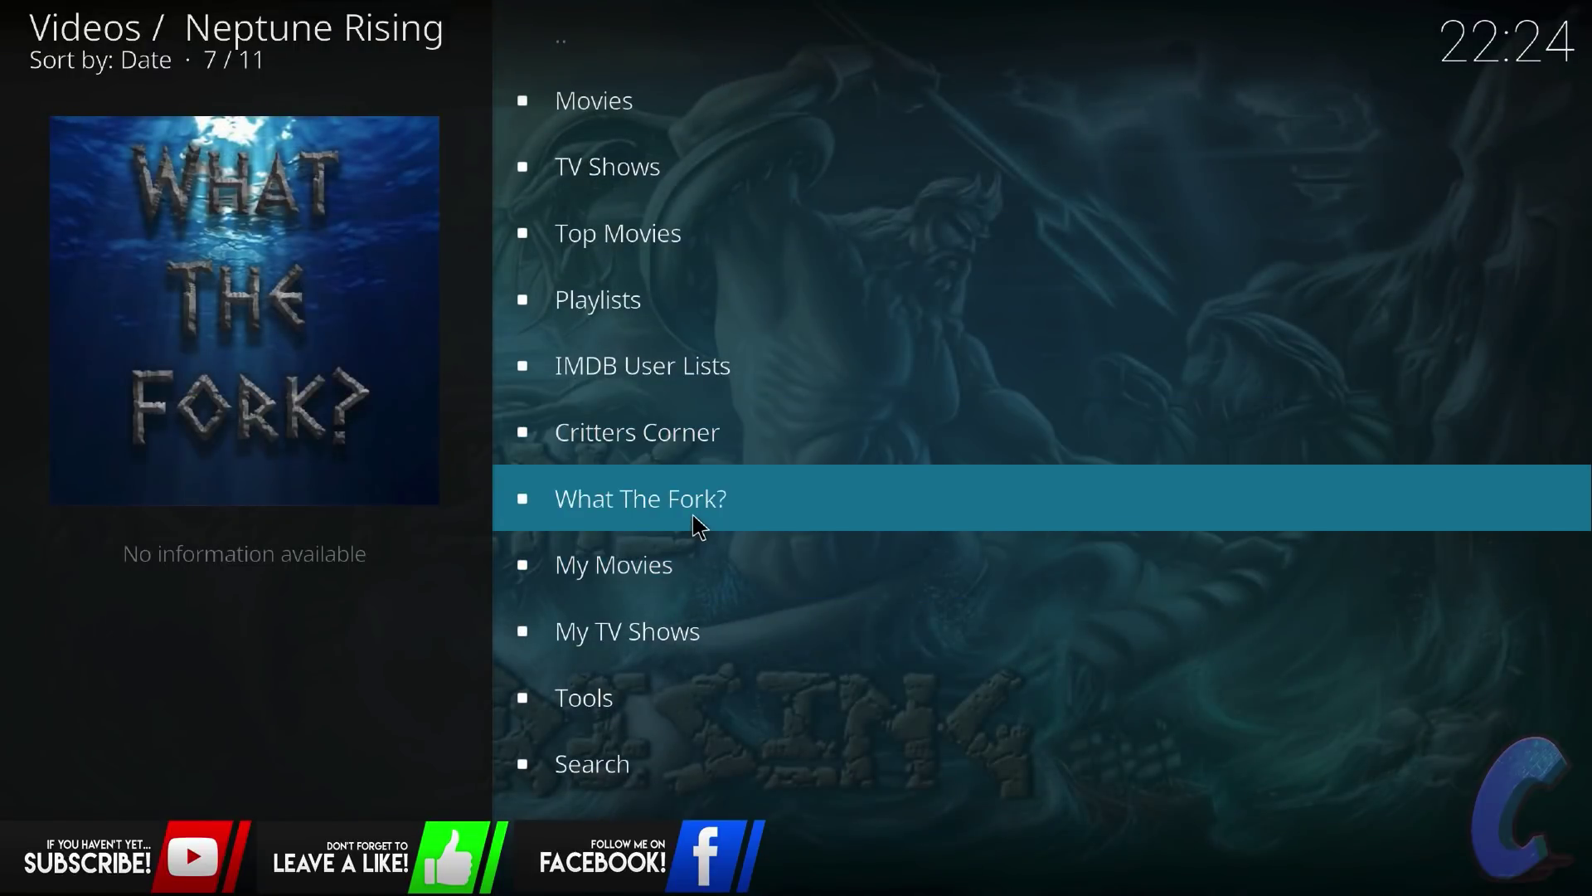
{"action": "left_click", "coordinate": [695, 518]}
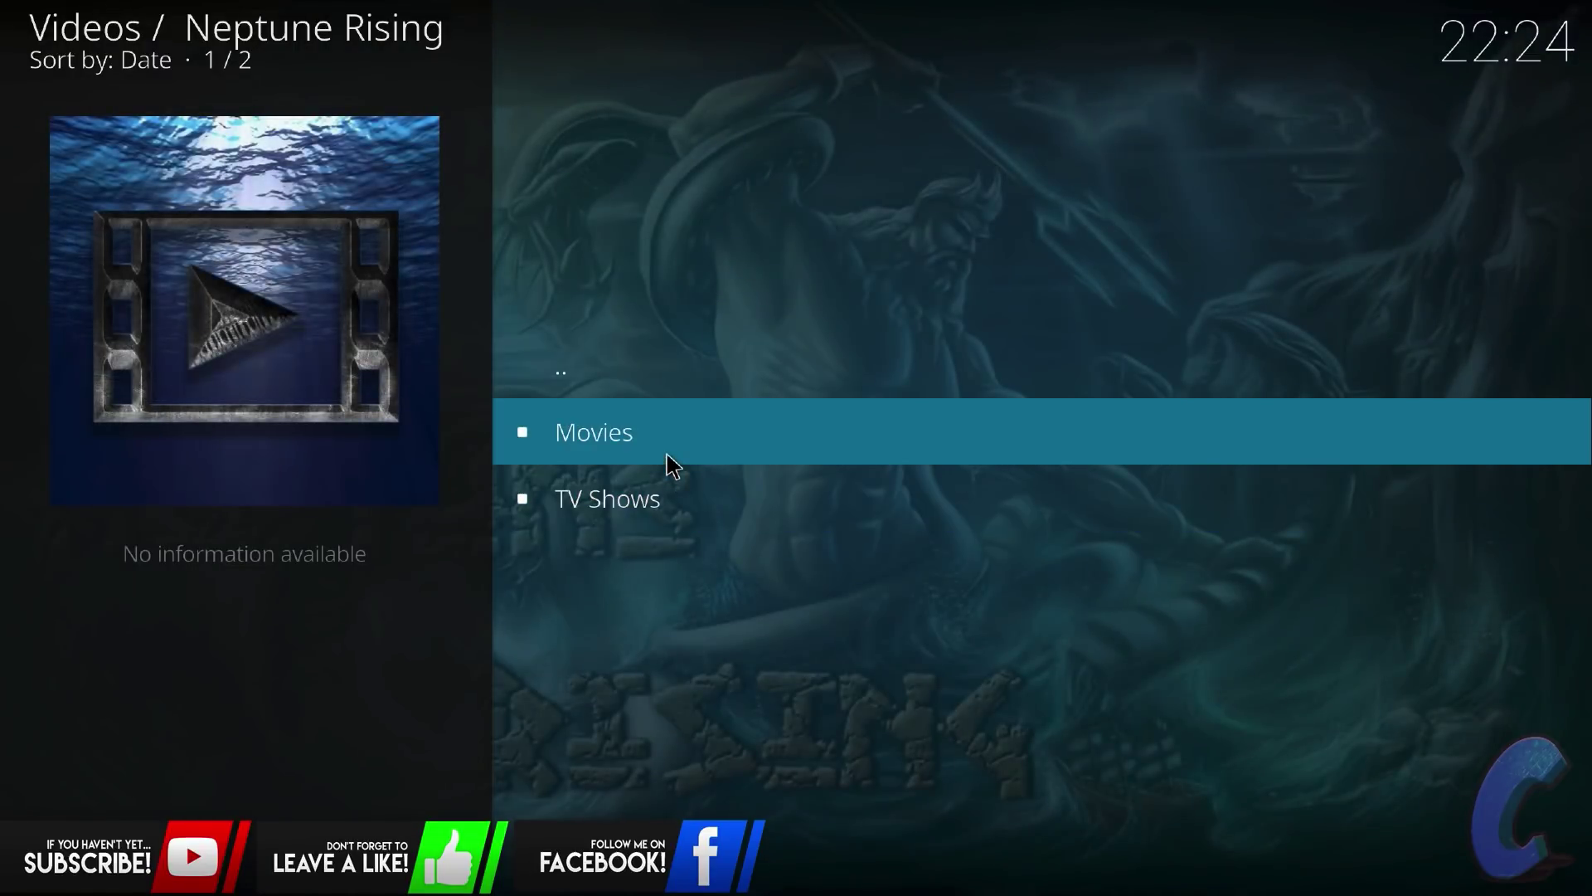
{"action": "left_click", "coordinate": [672, 463]}
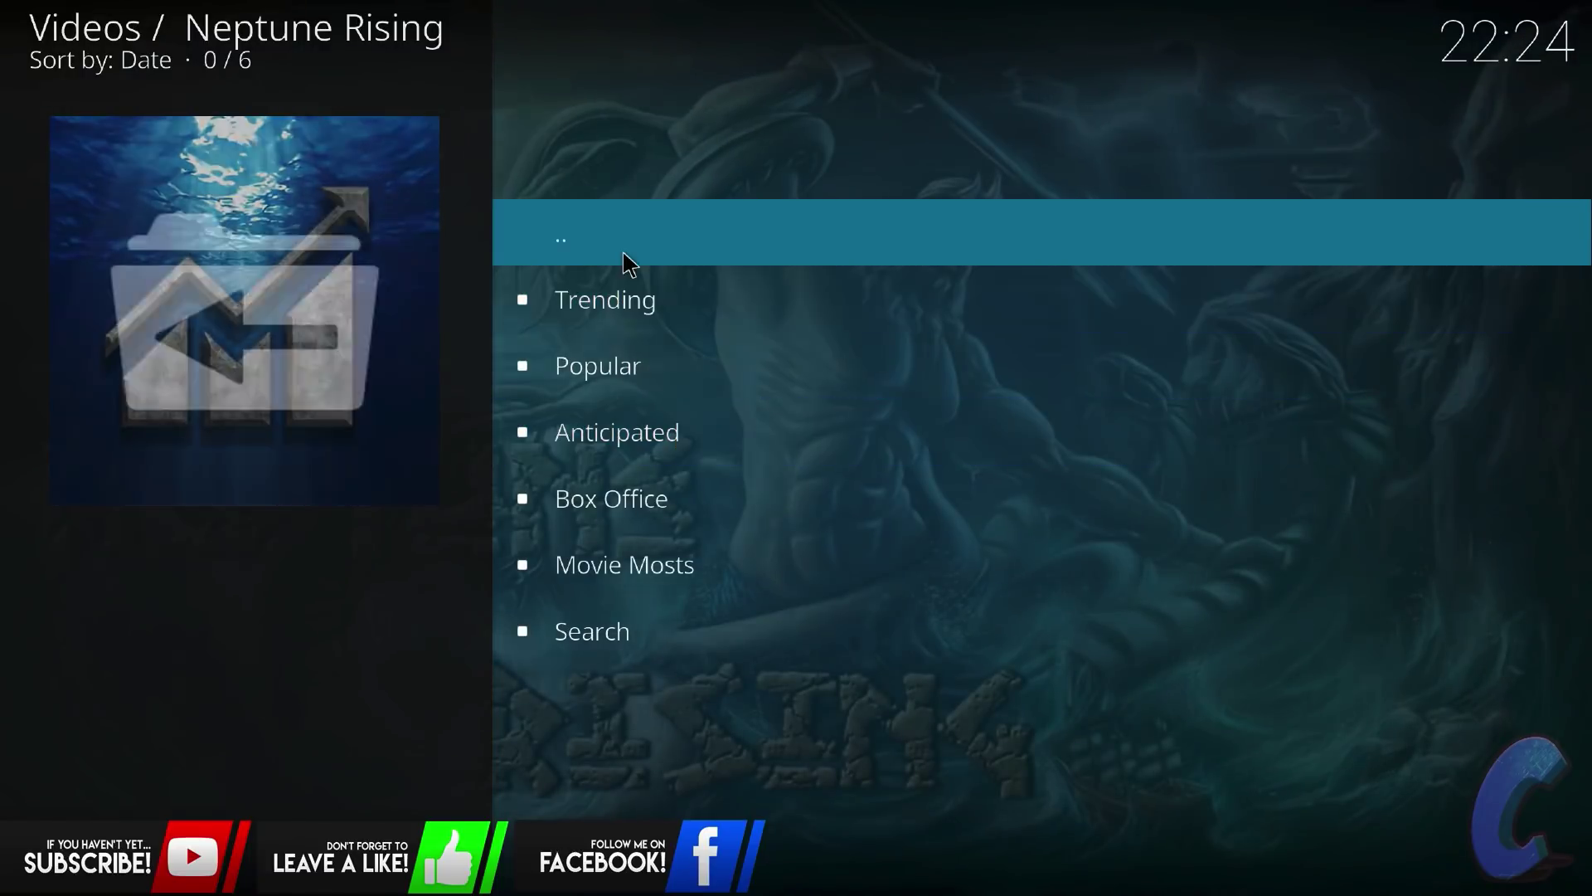
{"action": "left_click", "coordinate": [629, 260]}
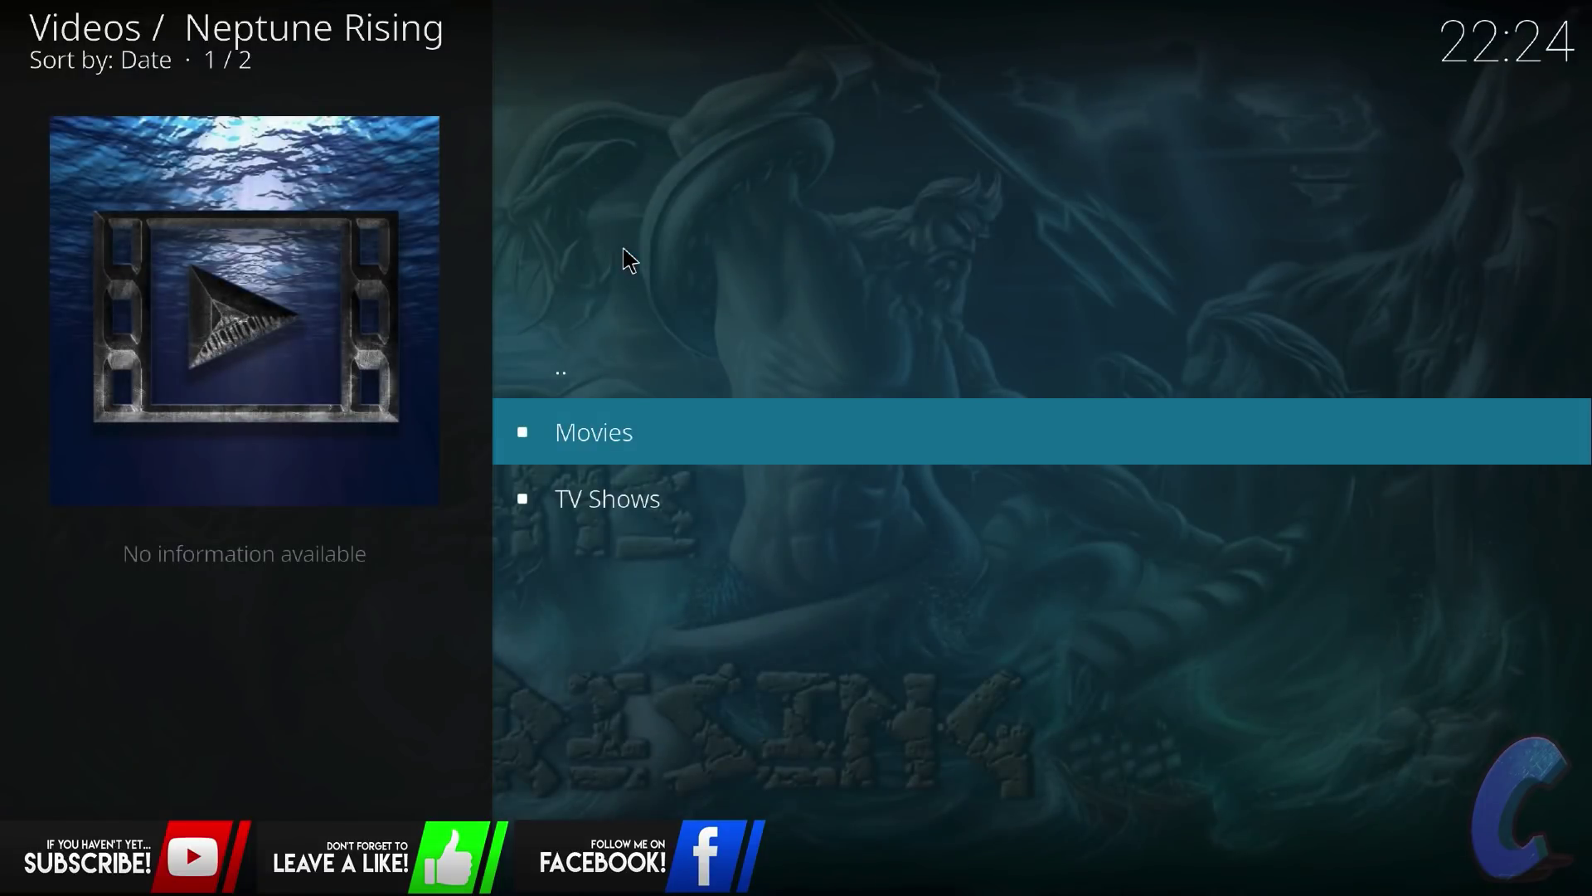